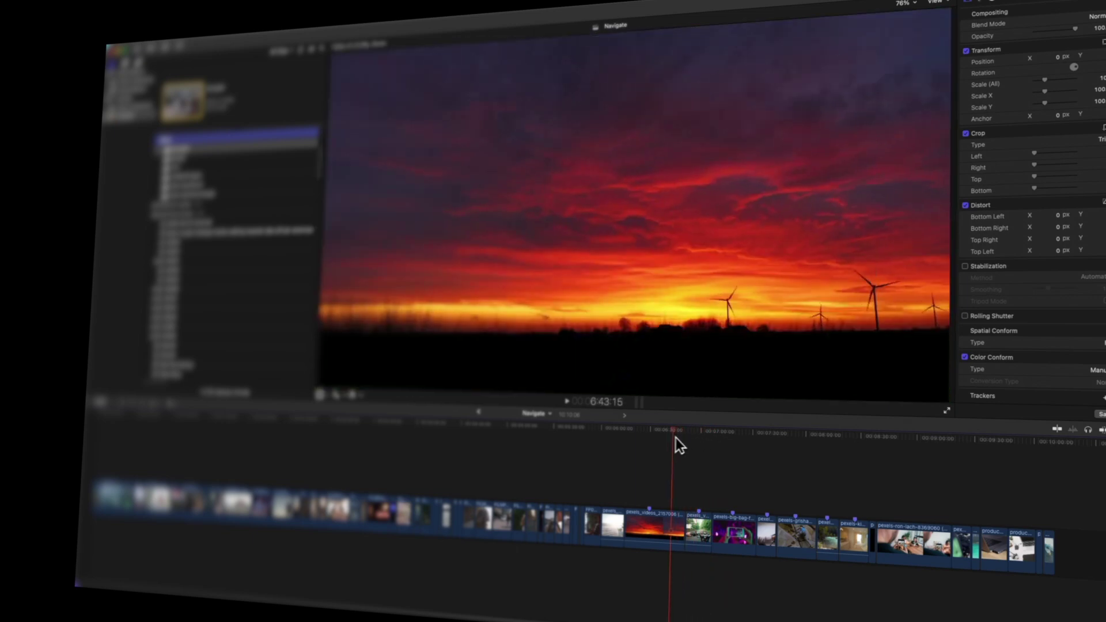
- Jump the playhead forward and back between markers on the Navigate timeline
{"action": "key", "text": "ctrl+apostrophe"}
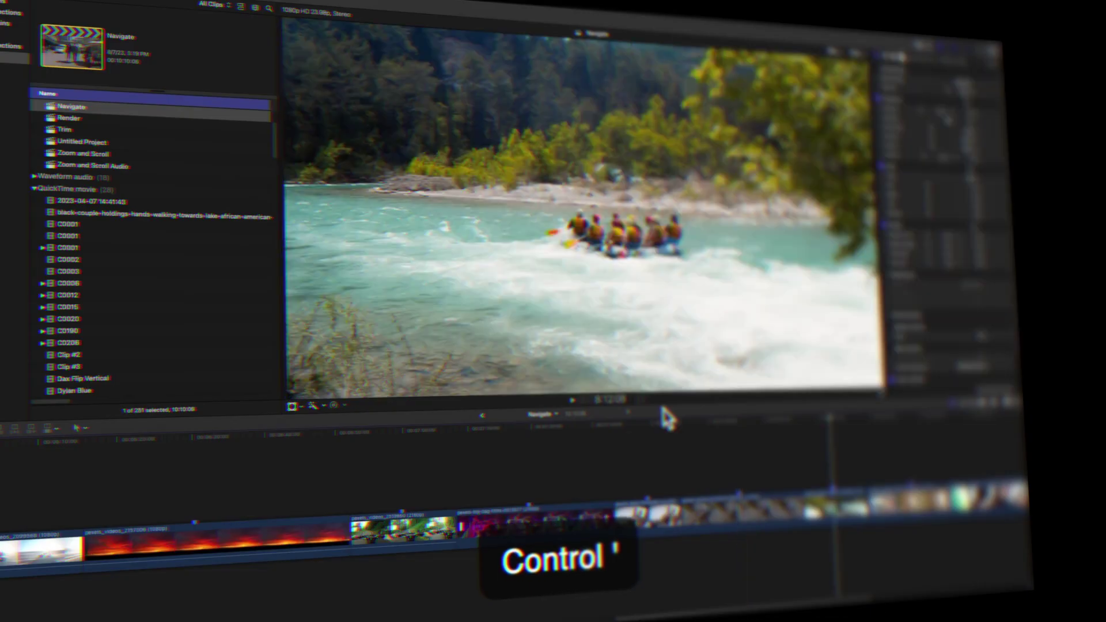
{"action": "key", "text": "ctrl+apostrophe"}
{"action": "key", "text": "ctrl+semicolon"}
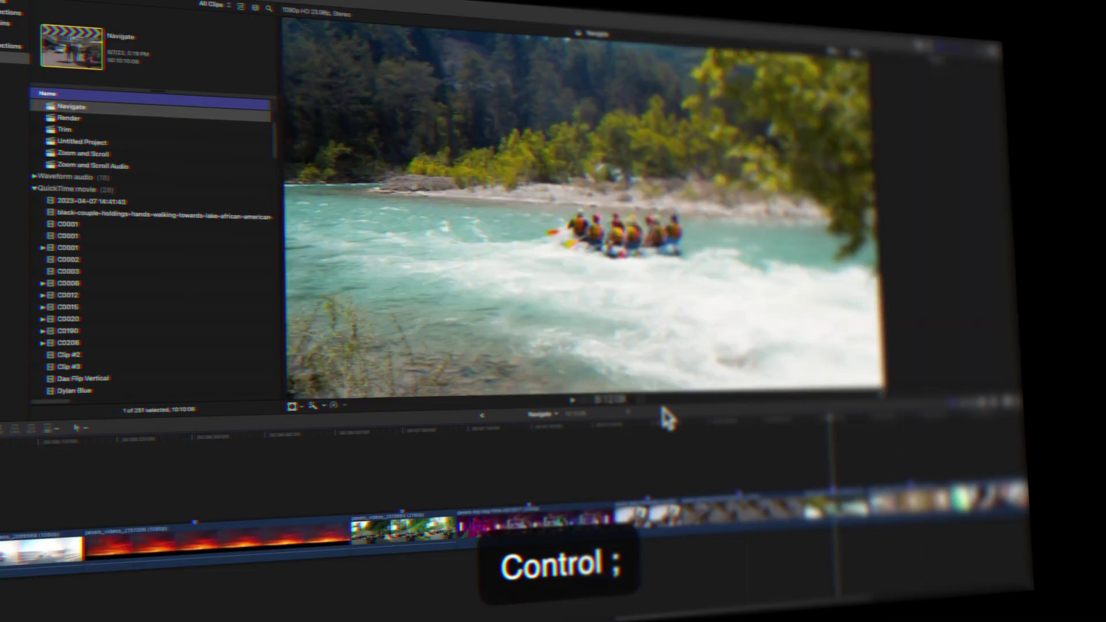
{"action": "key", "text": "ctrl+semicolon"}
{"action": "key", "text": "ctrl+semicolon"}
{"action": "key", "text": "ctrl+semicolon"}
{"action": "key", "text": "ctrl+semicolon"}
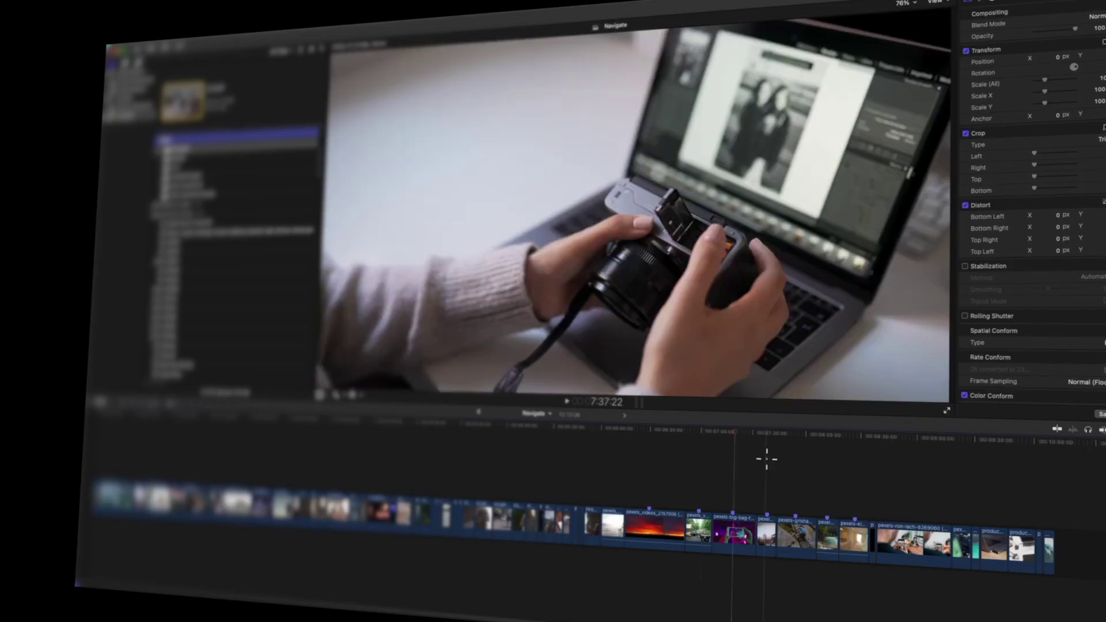
- Move the playhead onto the climbing clip, then the rafting clip, then back to climbing
{"action": "left_click", "coordinate": [795, 457]}
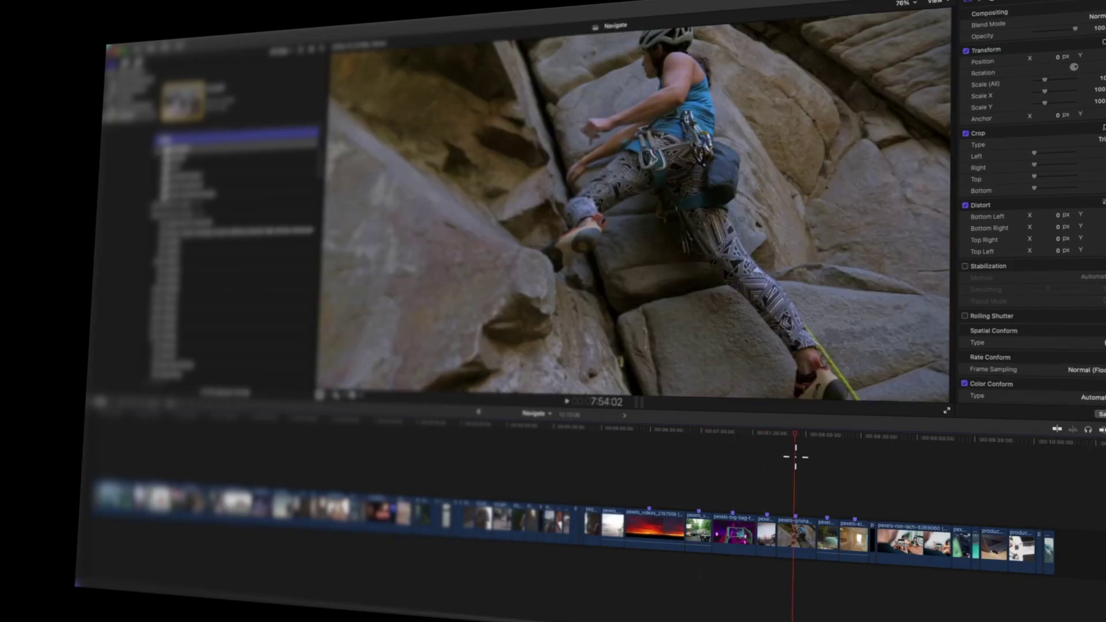
{"action": "left_click", "coordinate": [829, 457]}
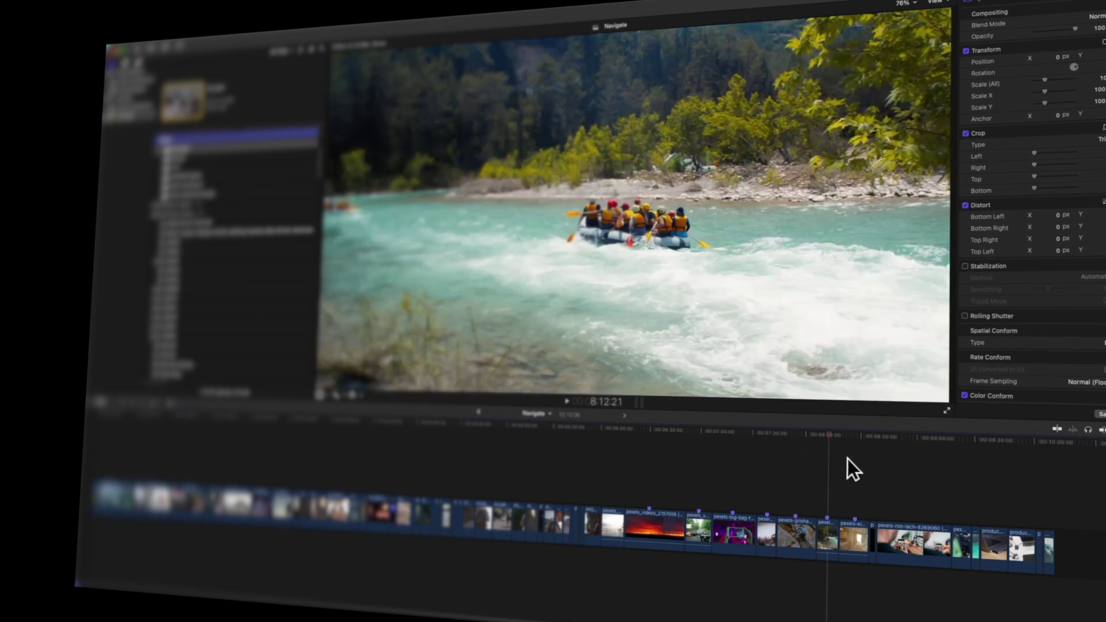
{"action": "left_click", "coordinate": [789, 458]}
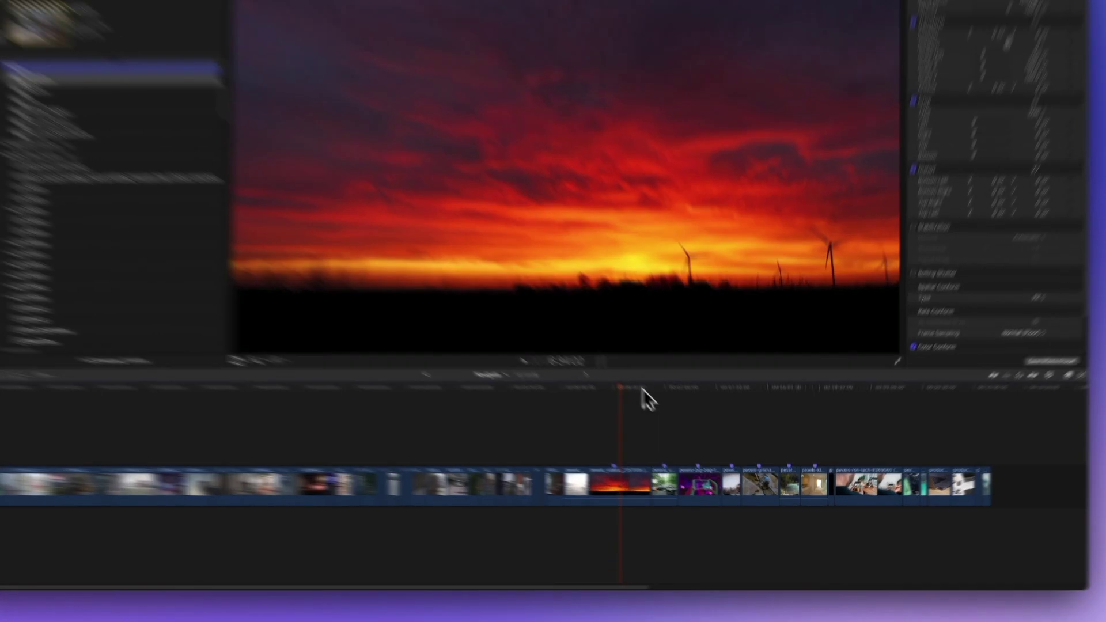
- Move the playhead through the motorcycle, phone, camera-laptop, climbing and rafting clips, reaching 8:12:21
{"action": "left_click", "coordinate": [697, 440]}
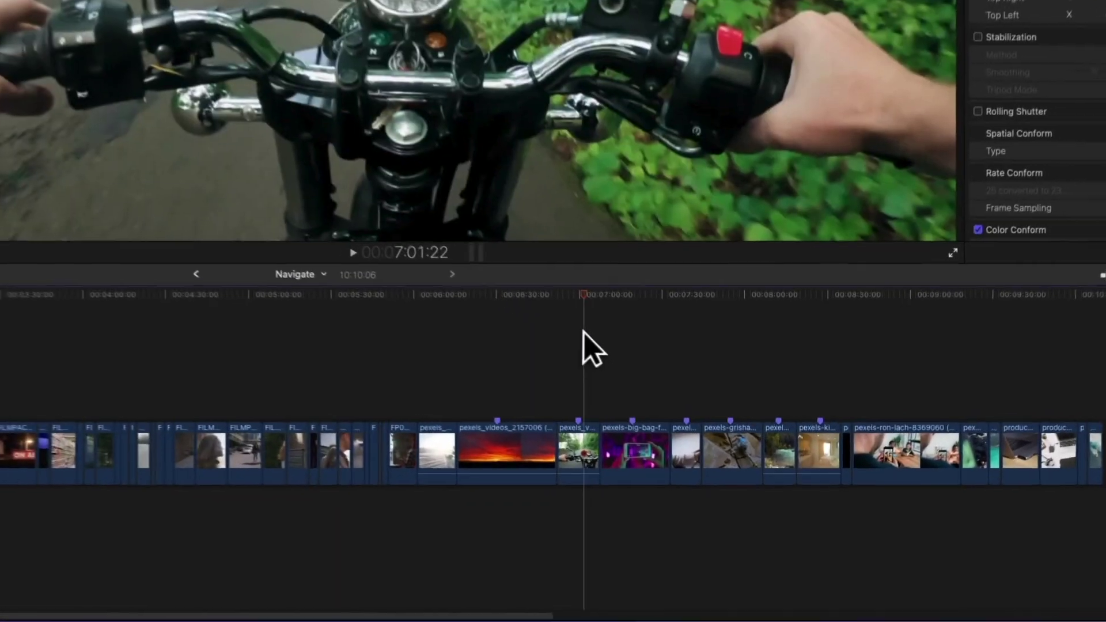
{"action": "left_click", "coordinate": [720, 431]}
{"action": "left_click", "coordinate": [679, 320]}
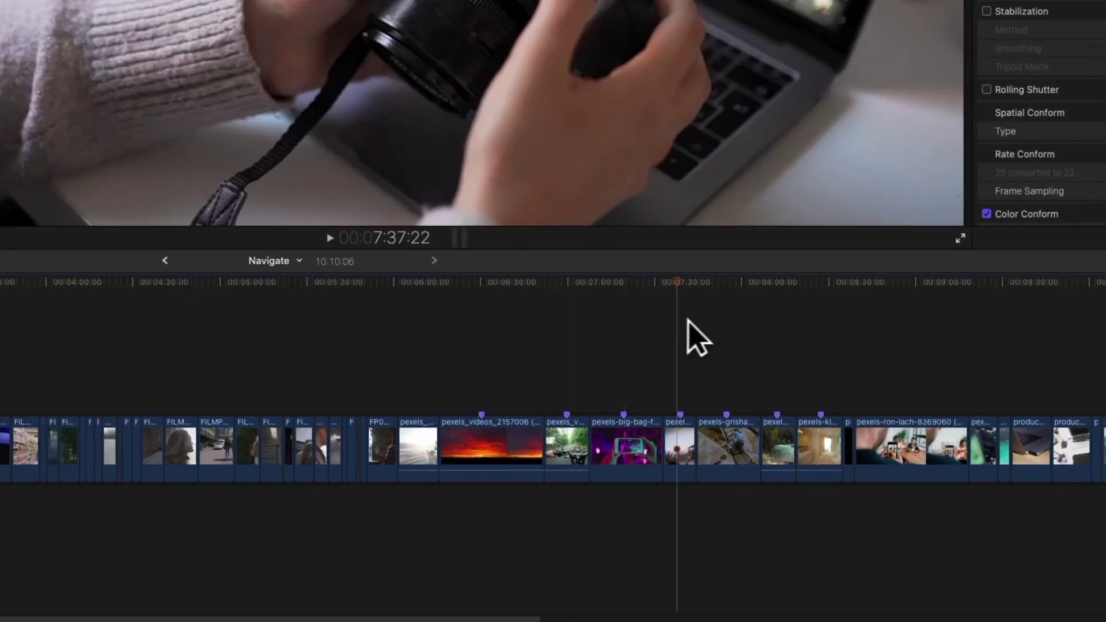
{"action": "left_click", "coordinate": [723, 317]}
{"action": "left_click", "coordinate": [777, 316]}
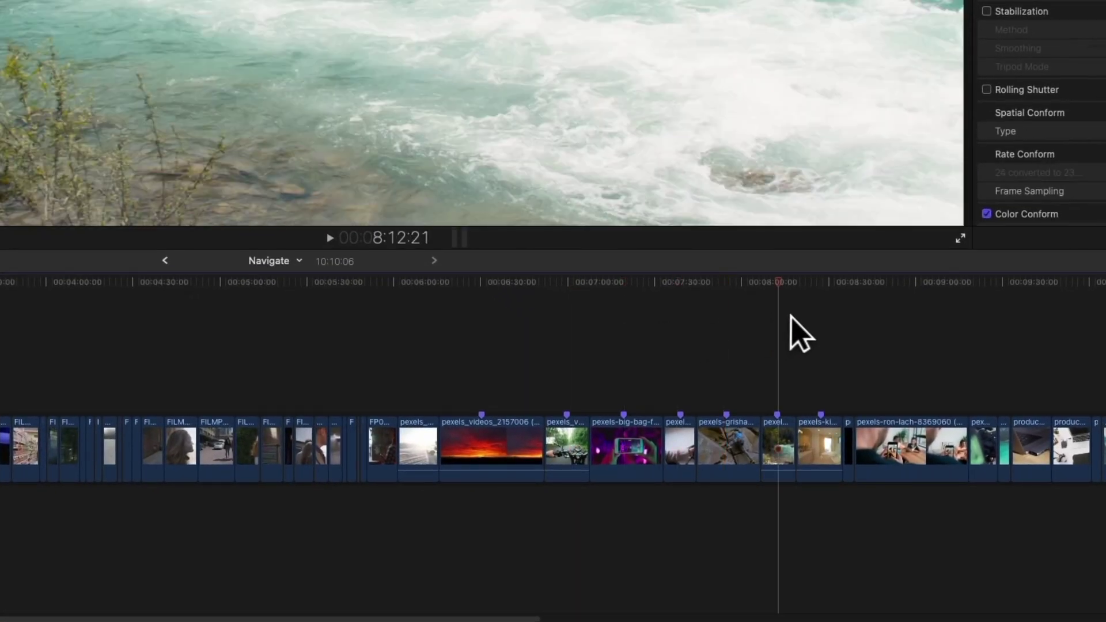
- Move the playhead back through the climbing, phone, sunset, red-lit and woman clips
{"action": "left_click", "coordinate": [718, 320]}
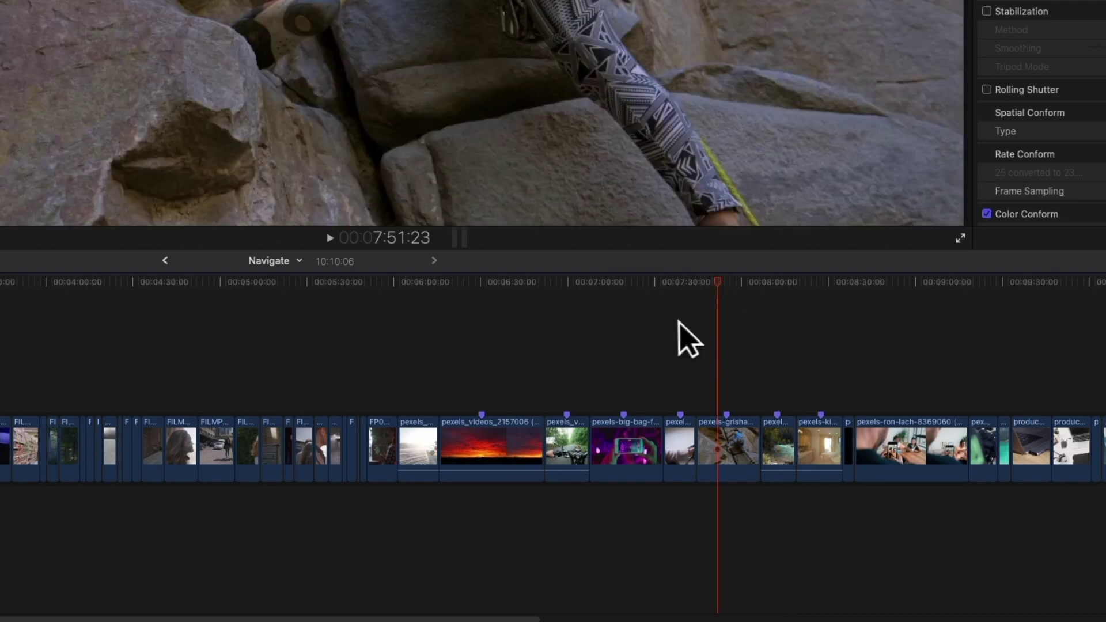
{"action": "left_click", "coordinate": [638, 323]}
{"action": "left_click", "coordinate": [513, 332]}
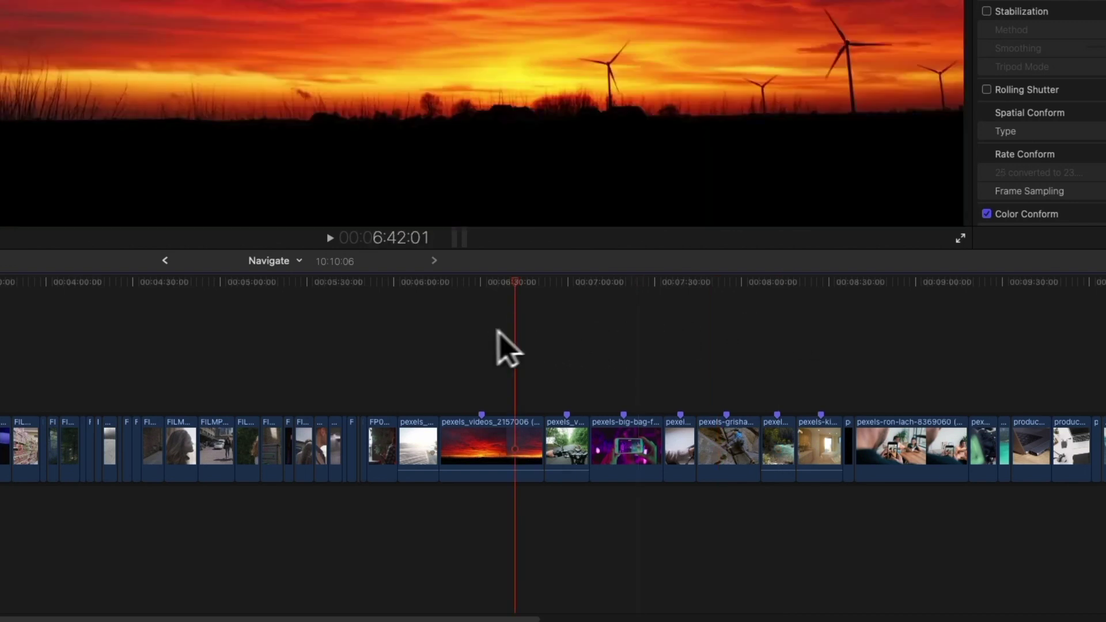
{"action": "left_click", "coordinate": [390, 339]}
{"action": "left_click", "coordinate": [324, 342]}
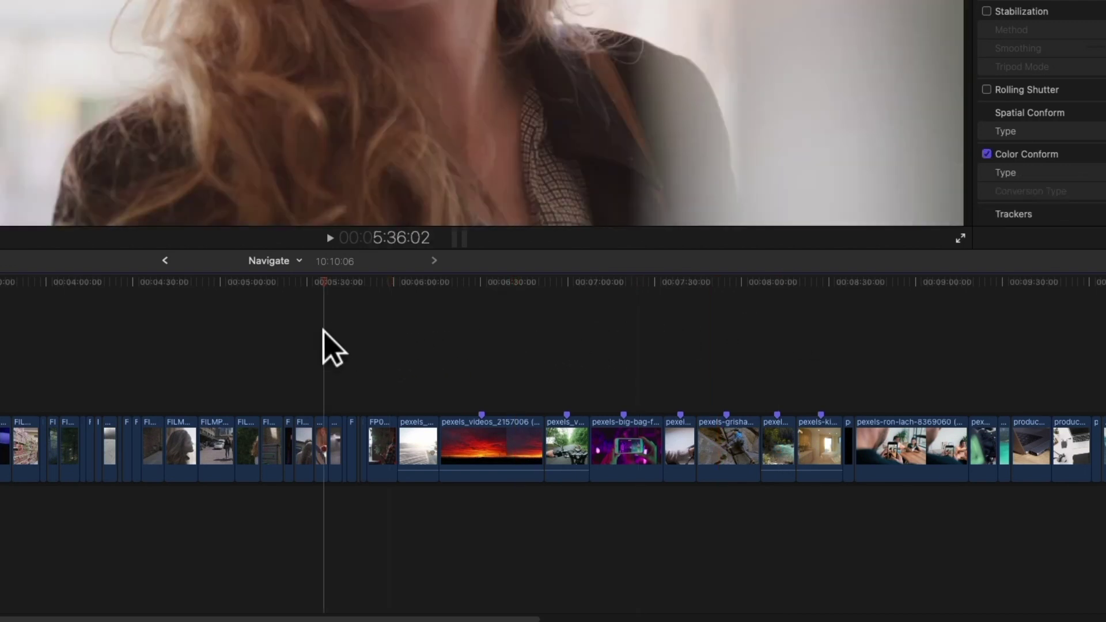
- Nudge the playhead to 5:36:21, then scrub forward to motorcycle and back to climbing
{"action": "left_click", "coordinate": [324, 279]}
{"action": "left_click_drag", "start_coordinate": [324, 278], "coordinate": [828, 279]}
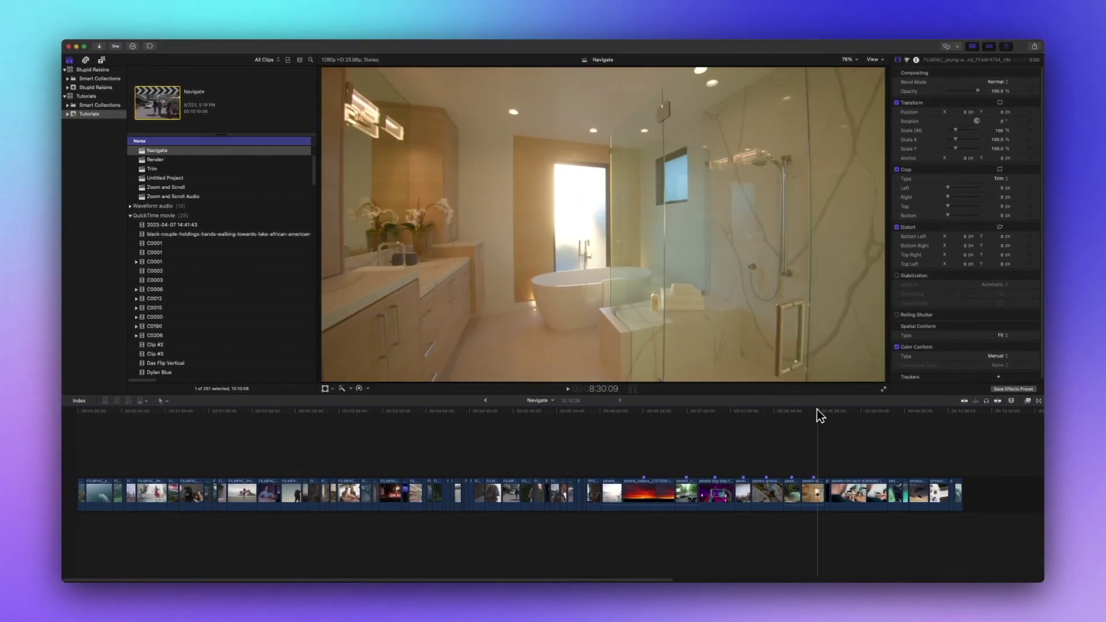
{"action": "left_click_drag", "start_coordinate": [817, 409], "coordinate": [652, 417]}
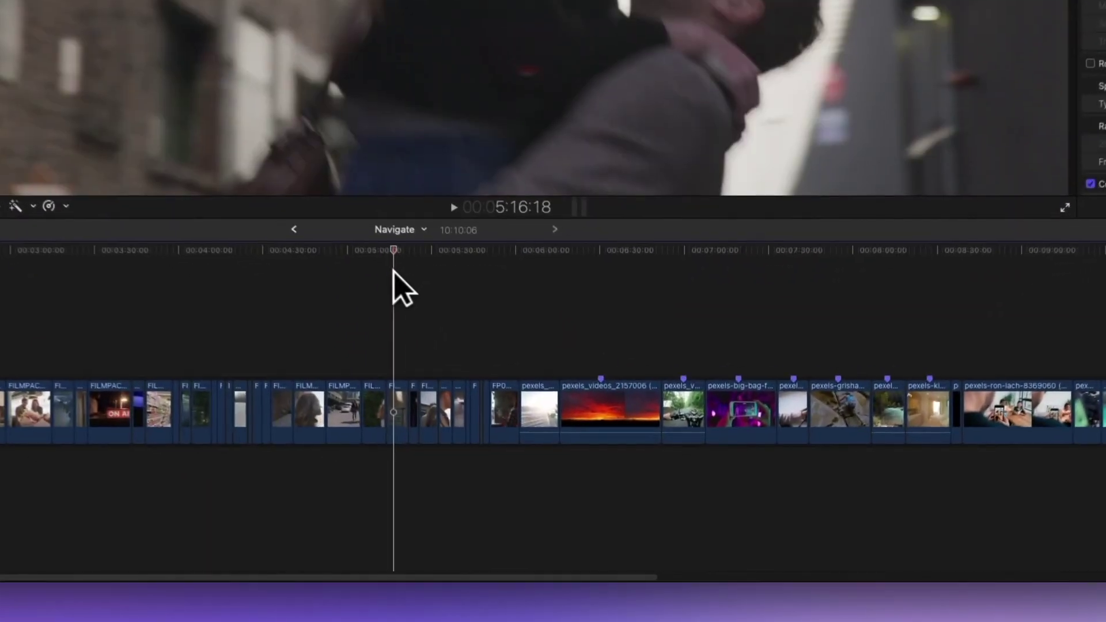
- Move the playhead to skimmed points at 5:57:19, then into the sunset clip at 6:46:13
{"action": "left_click", "coordinate": [482, 273]}
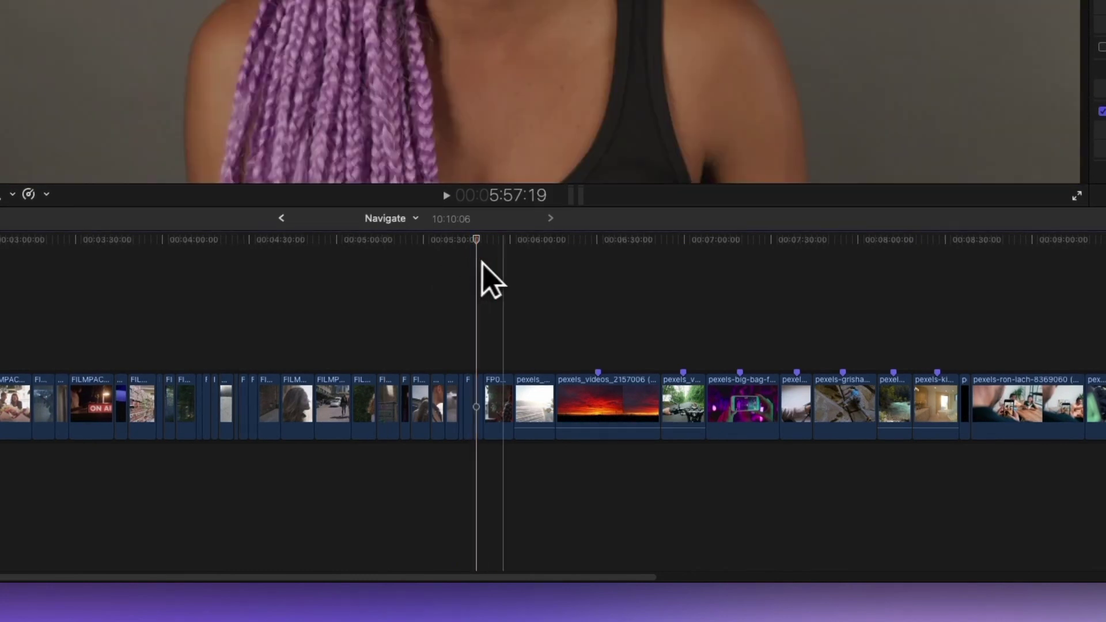
{"action": "left_click", "coordinate": [531, 264]}
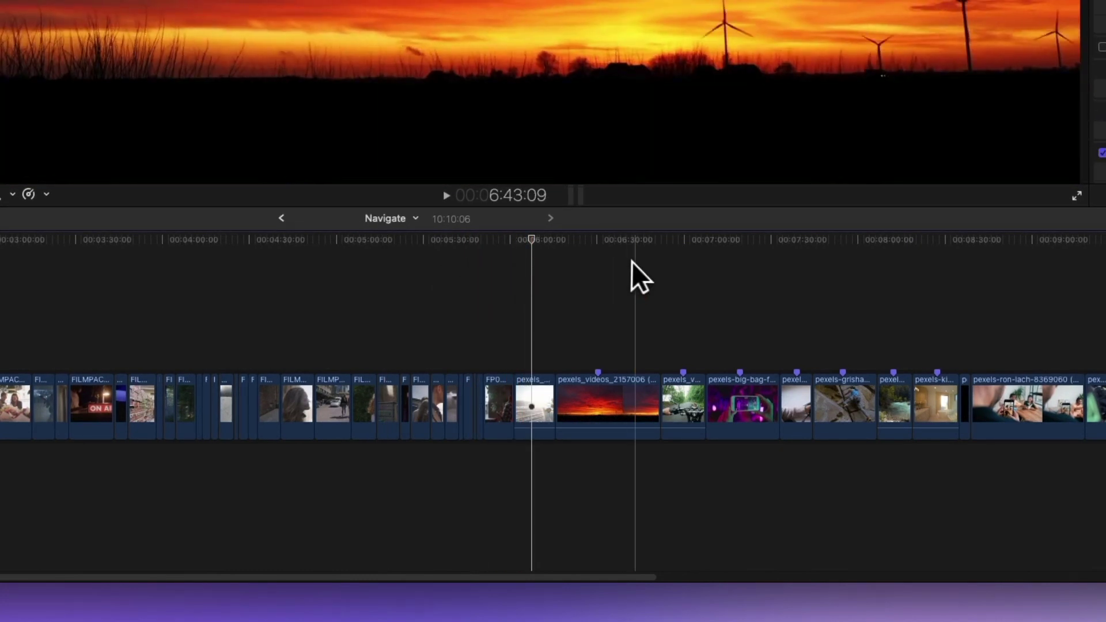
{"action": "left_click", "coordinate": [634, 262]}
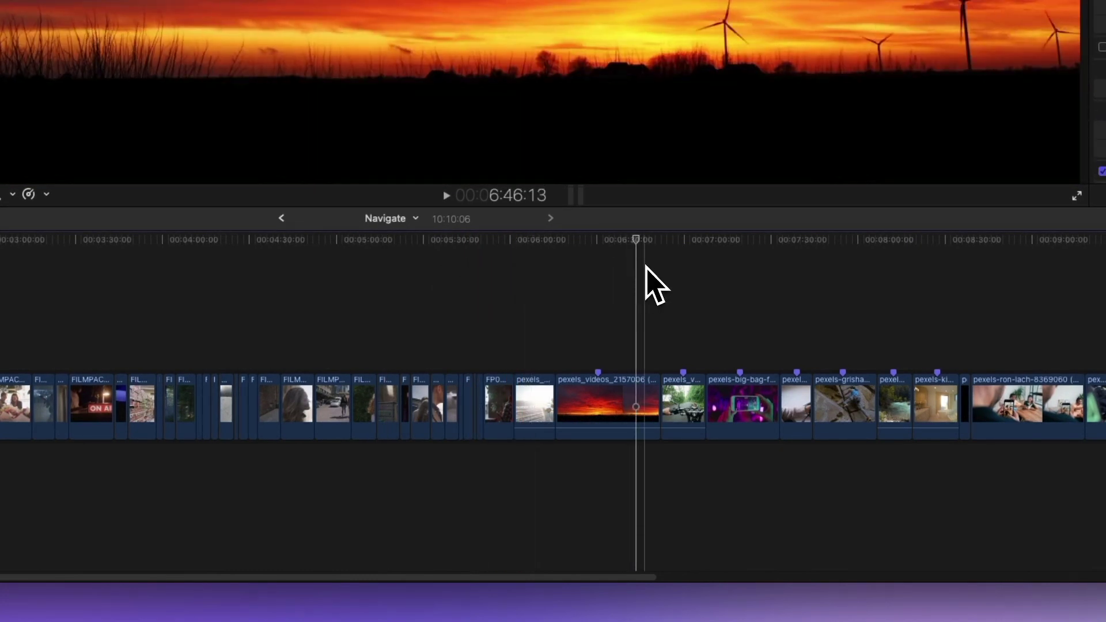
- Zoom the timeline in around the motorcycle clip and place the playhead at 7:02:09
{"action": "key", "text": "z"}
{"action": "left_click_drag", "start_coordinate": [638, 300], "coordinate": [741, 462]}
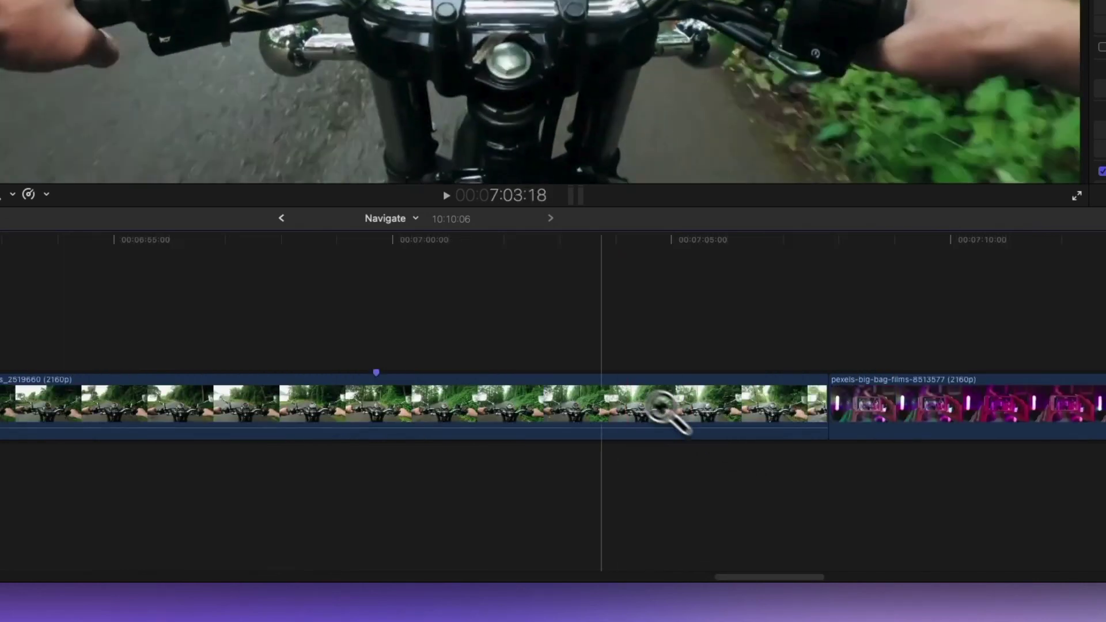
{"action": "key", "text": "a"}
{"action": "left_click", "coordinate": [525, 334]}
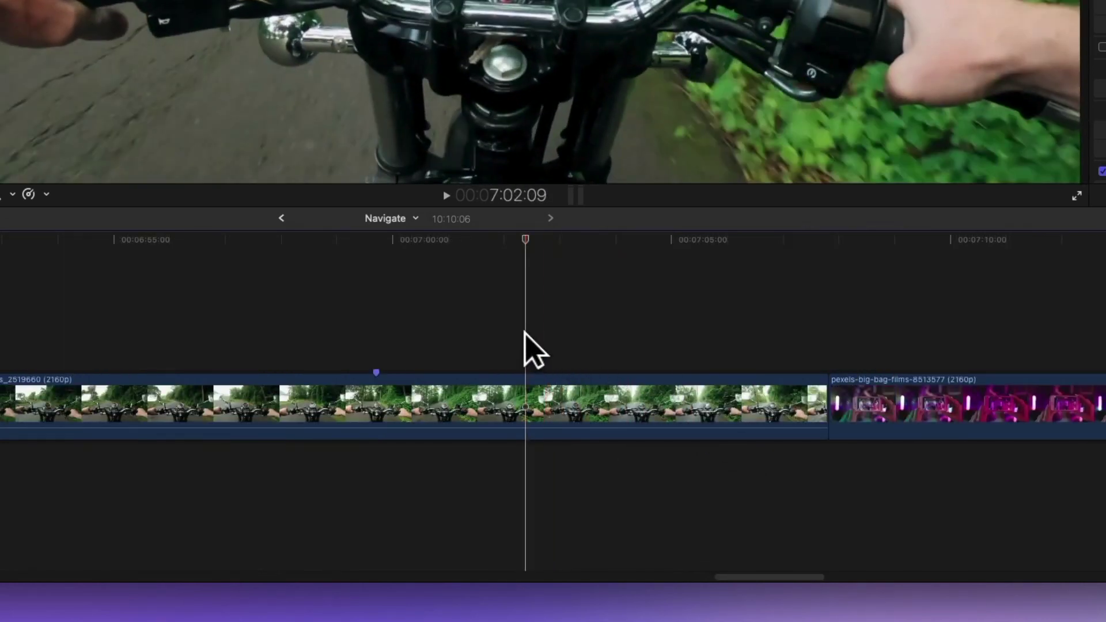
- Step the playhead back three frames and forward two, then zoom out to show all clips
{"action": "key", "text": "Left"}
{"action": "key", "text": "Left"}
{"action": "key", "text": "Left"}
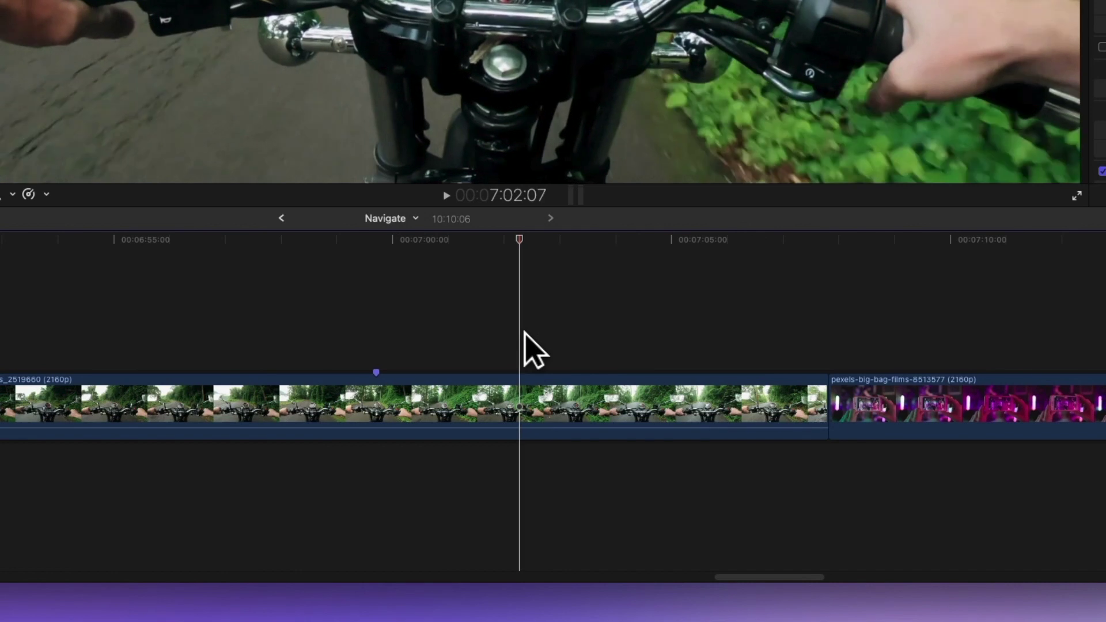
{"action": "key", "text": "Left"}
{"action": "key", "text": "Left"}
{"action": "key", "text": "Left"}
{"action": "key", "text": "Left"}
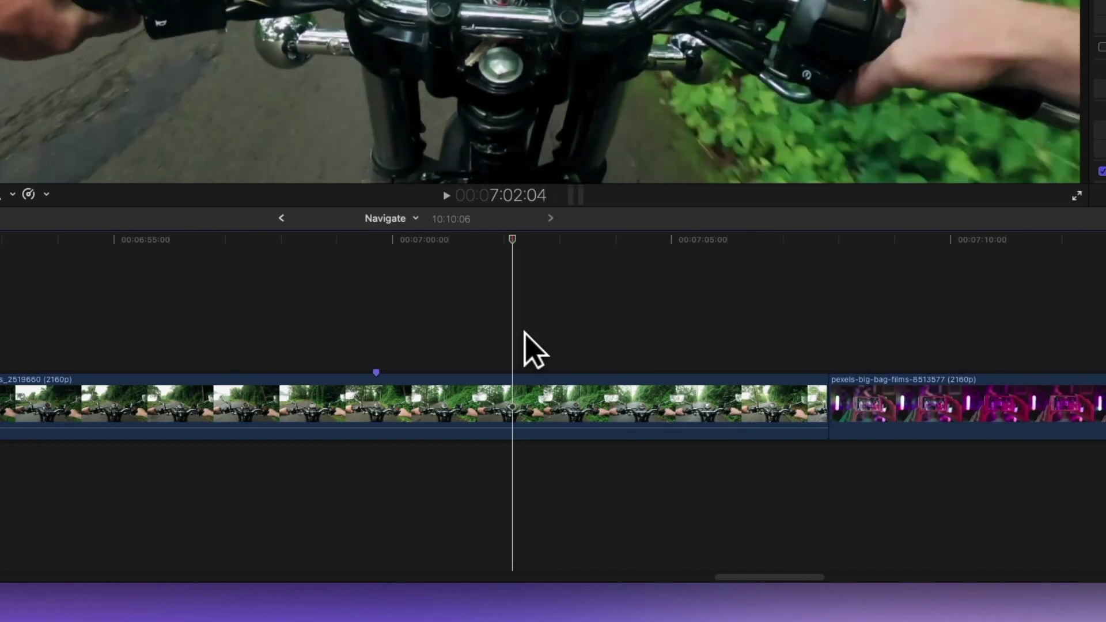
{"action": "key", "text": "Left"}
{"action": "key", "text": "Left"}
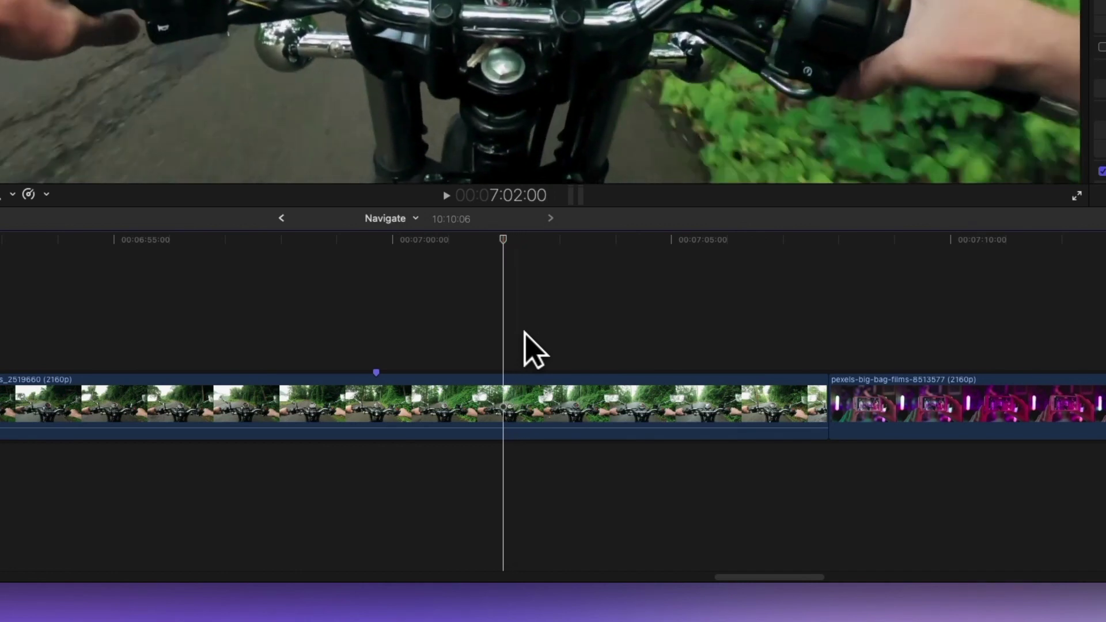
{"action": "key", "text": "Right"}
{"action": "key", "text": "Right"}
{"action": "key", "text": "Right"}
{"action": "key", "text": "Right"}
{"action": "key", "text": "Right"}
{"action": "key", "text": "Right"}
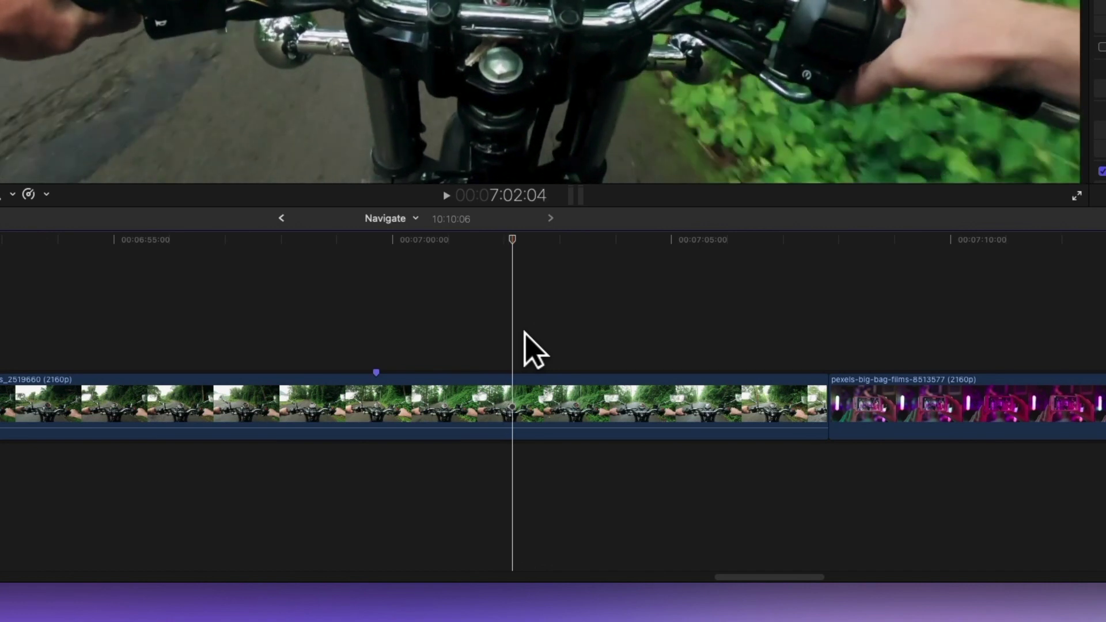
{"action": "key", "text": "Right"}
{"action": "key", "text": "Right"}
{"action": "key", "text": "Right"}
{"action": "key", "text": "Right"}
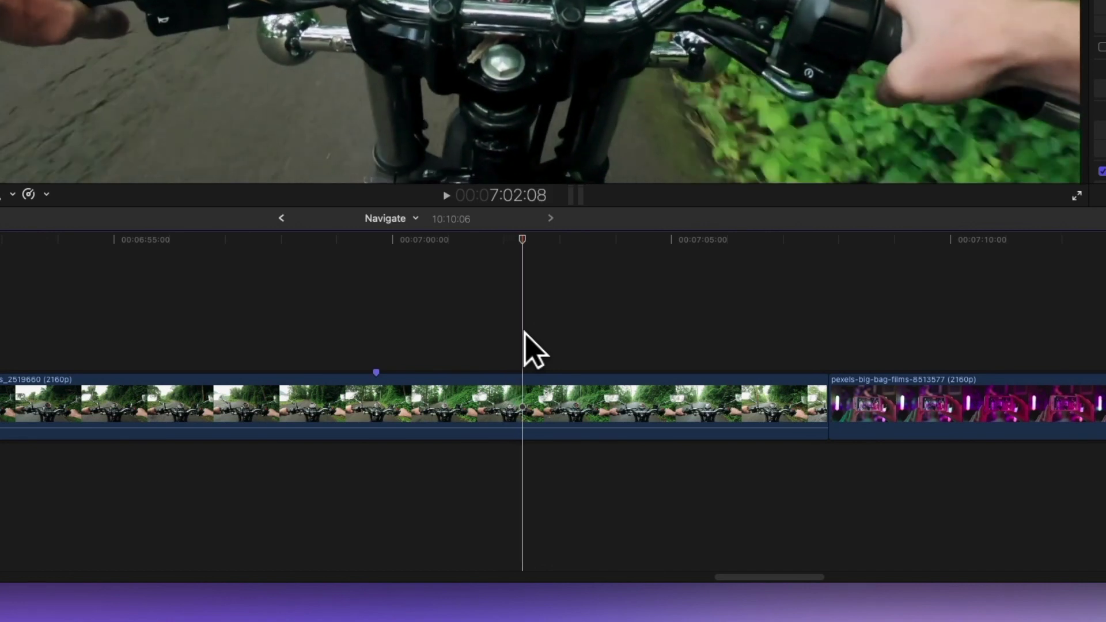
{"action": "key", "text": "super+minus"}
{"action": "key", "text": "super+minus"}
{"action": "key", "text": "super+minus"}
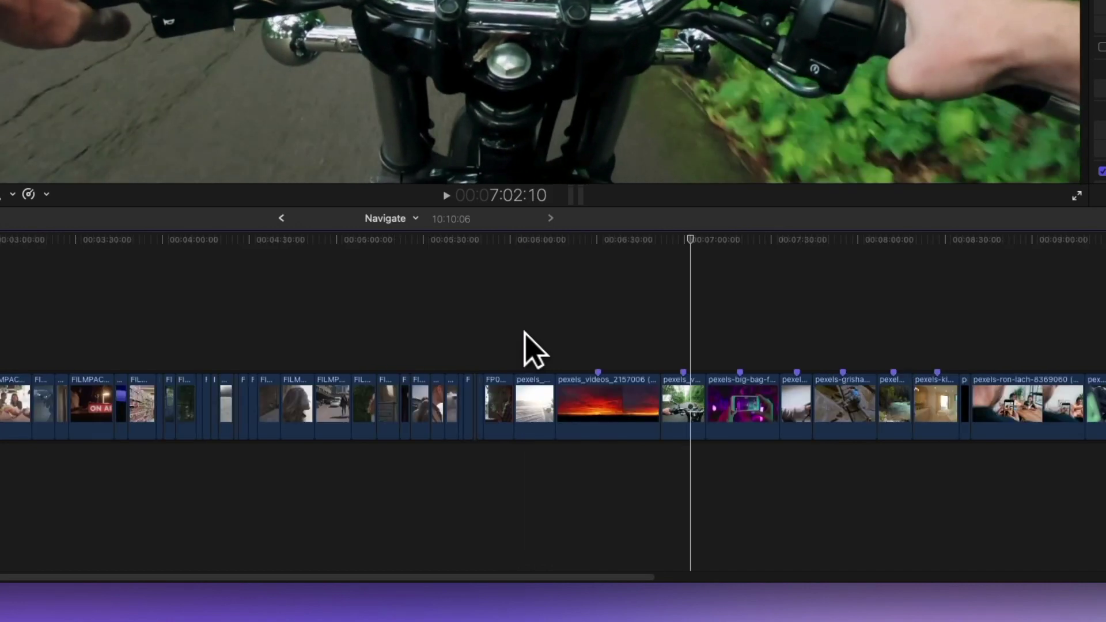
- Jump the playhead between clip starts, back to the sunset clip and forward past the jeep clip
{"action": "key", "text": "Up"}
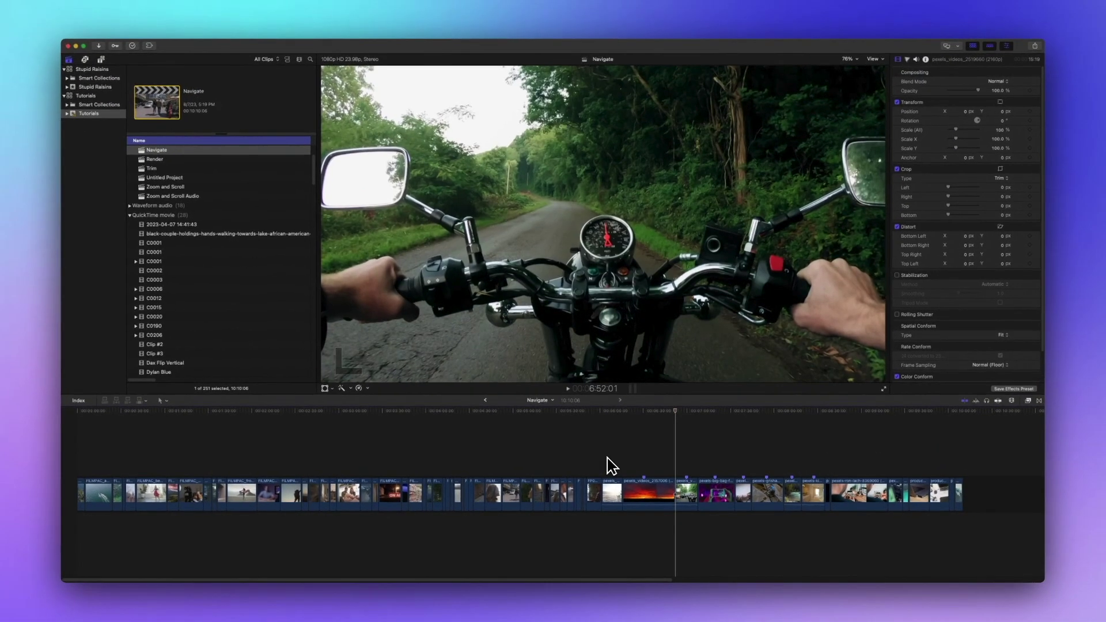
{"action": "key", "text": "Up"}
{"action": "key", "text": "Up"}
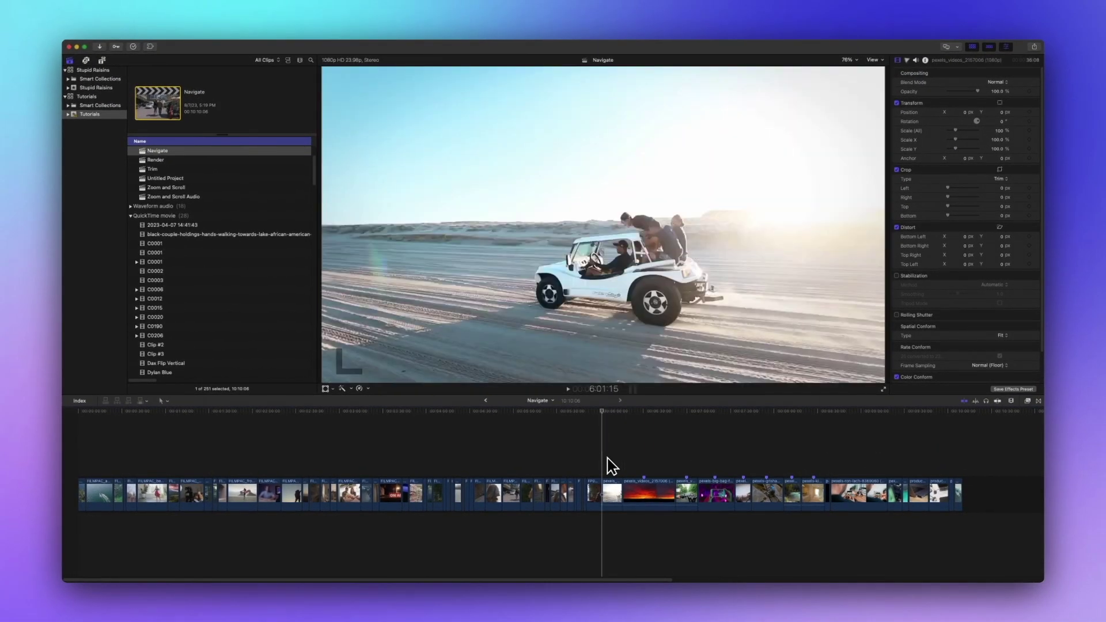
{"action": "key", "text": "Down"}
{"action": "key", "text": "Down"}
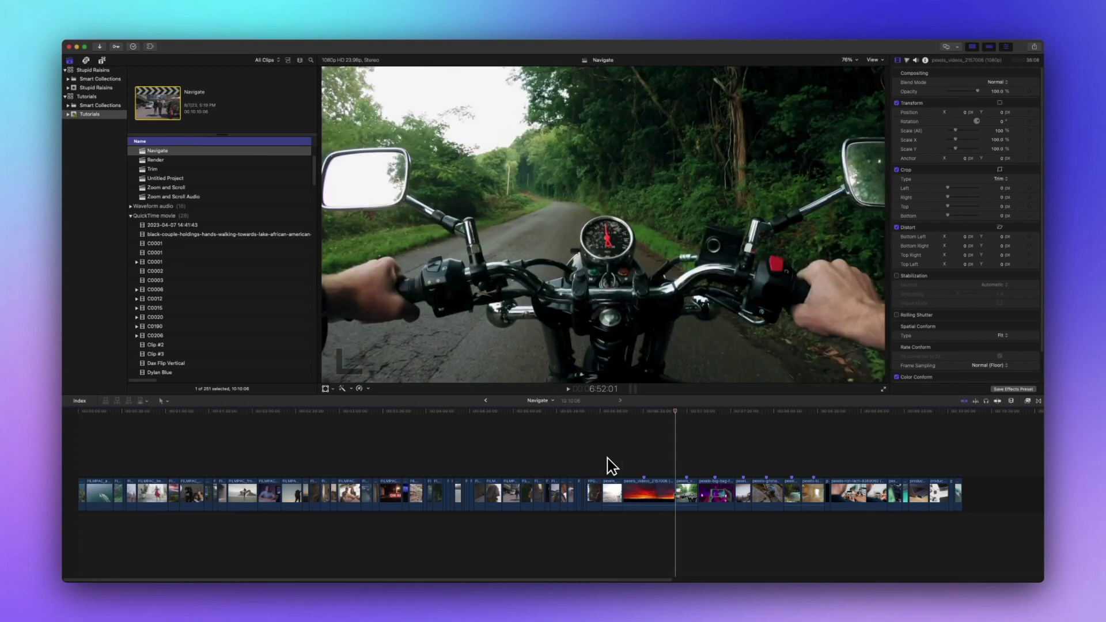
{"action": "key", "text": "Down"}
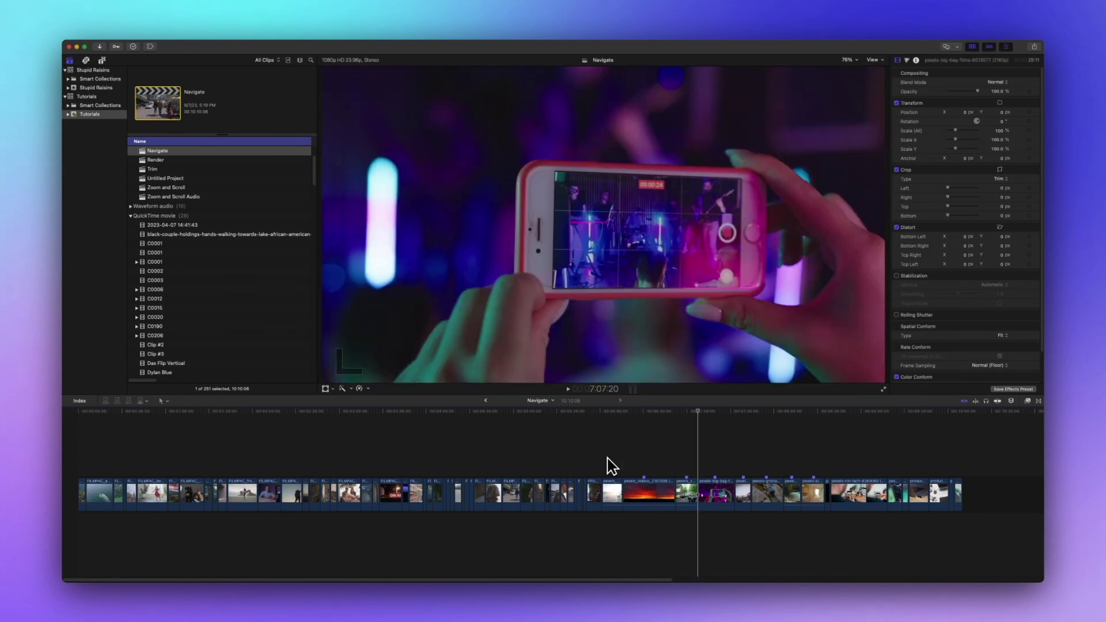
- Zoom in on a range of clips, then send the playhead to the timeline start and end
{"action": "key", "text": "z"}
{"action": "left_click_drag", "start_coordinate": [383, 455], "coordinate": [901, 554]}
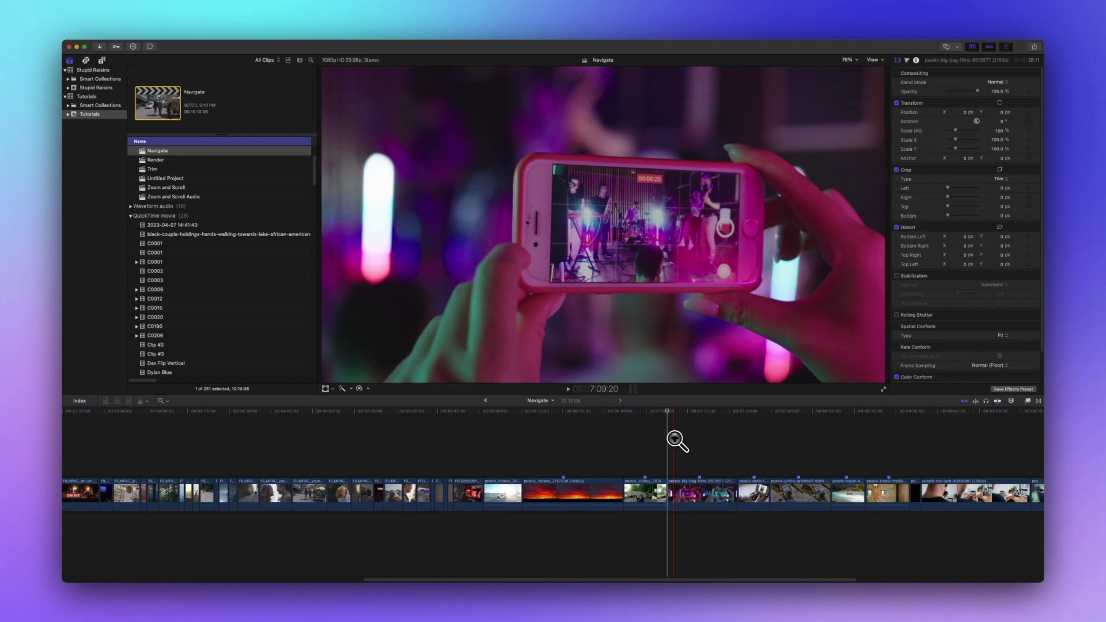
{"action": "key", "text": "Home"}
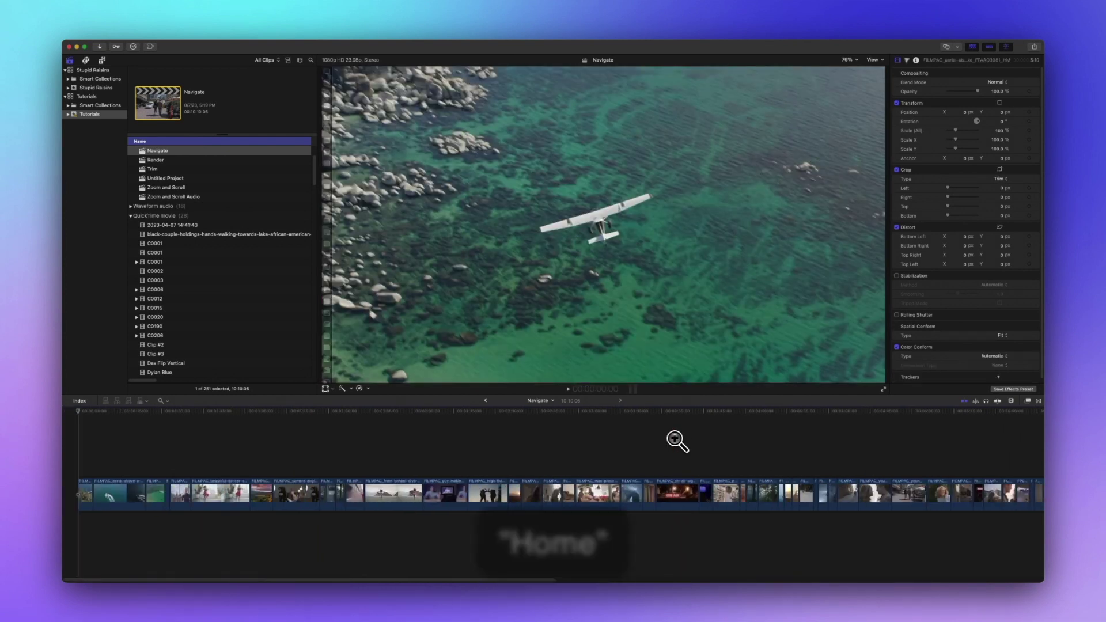
{"action": "key", "text": "End"}
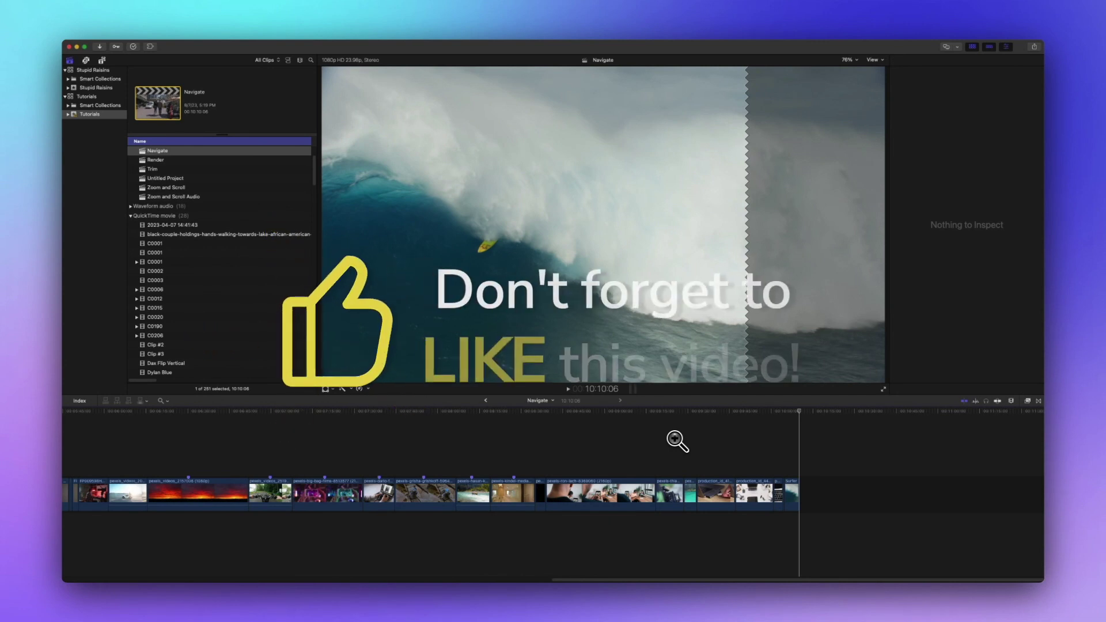
- Fit the project, zoom in on the clips near 7:30, and show the Inspector with Command-4
{"action": "key", "text": "shift+z"}
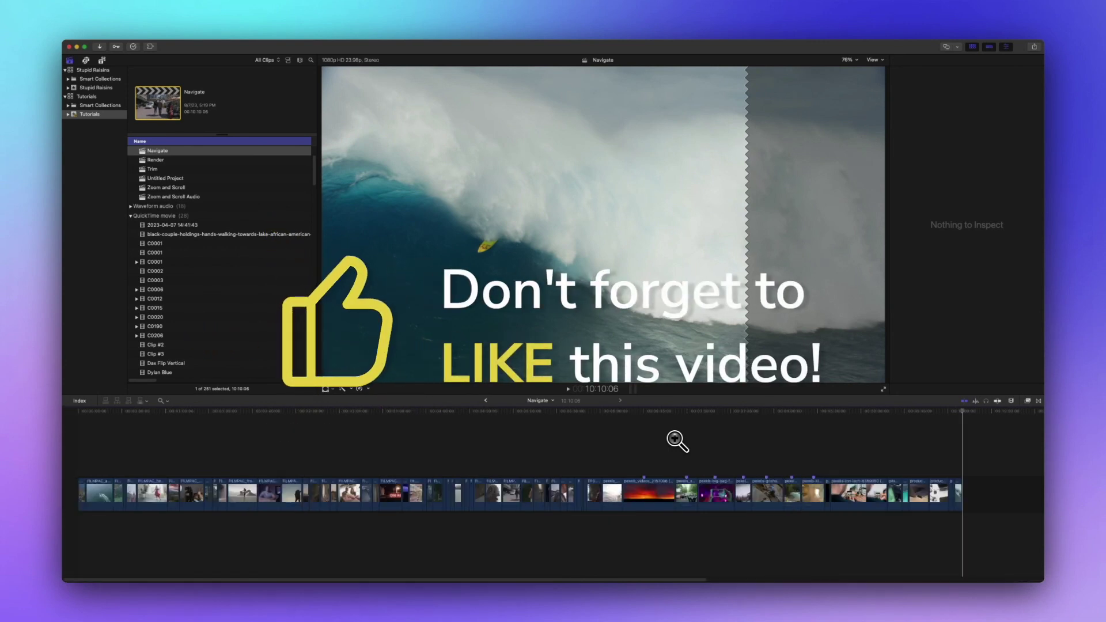
{"action": "left_click_drag", "start_coordinate": [596, 439], "coordinate": [848, 528]}
{"action": "key", "text": "a"}
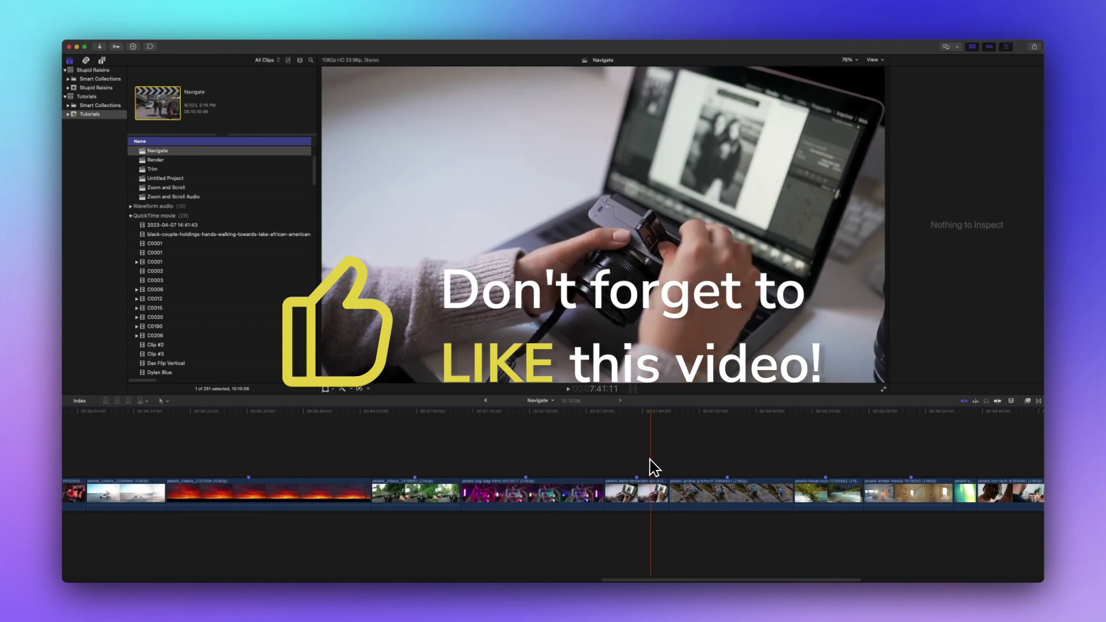
{"action": "key", "text": "super+4"}
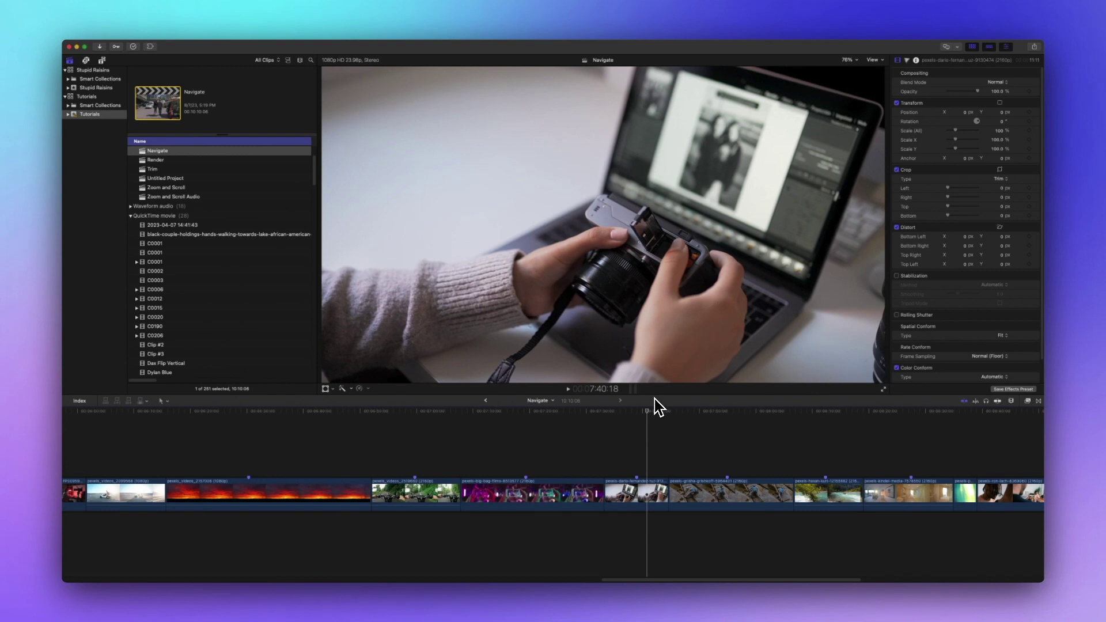
- Jump the playhead forward two markers, then back two markers
{"action": "key", "text": "ctrl+apostrophe"}
{"action": "key", "text": "ctrl+apostrophe"}
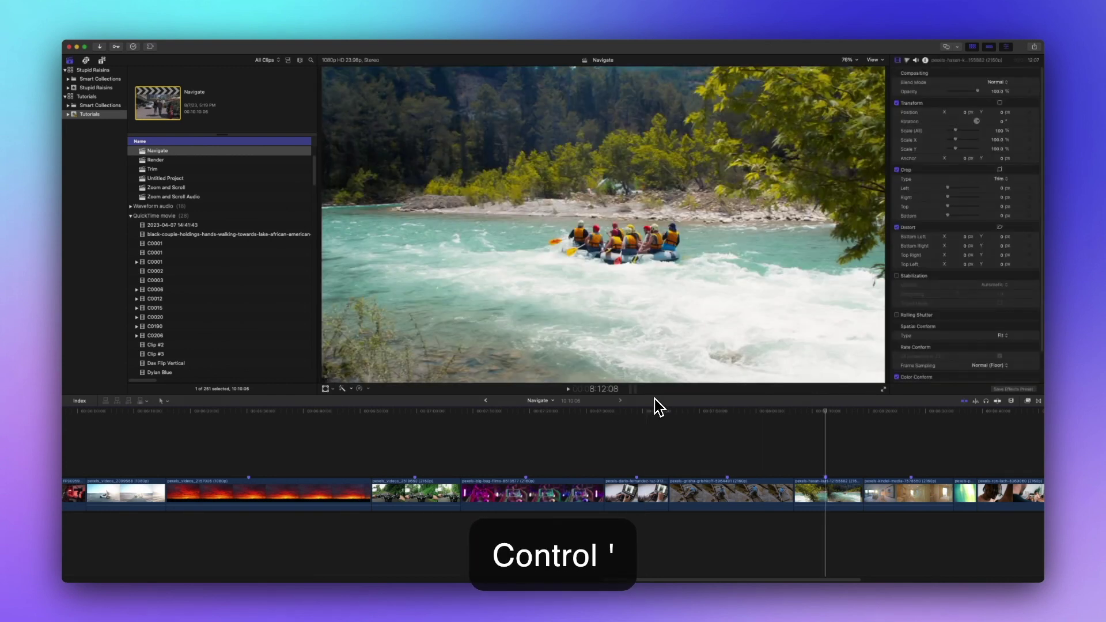
{"action": "key", "text": "ctrl+apostrophe"}
{"action": "key", "text": "ctrl+semicolon"}
{"action": "key", "text": "ctrl+semicolon"}
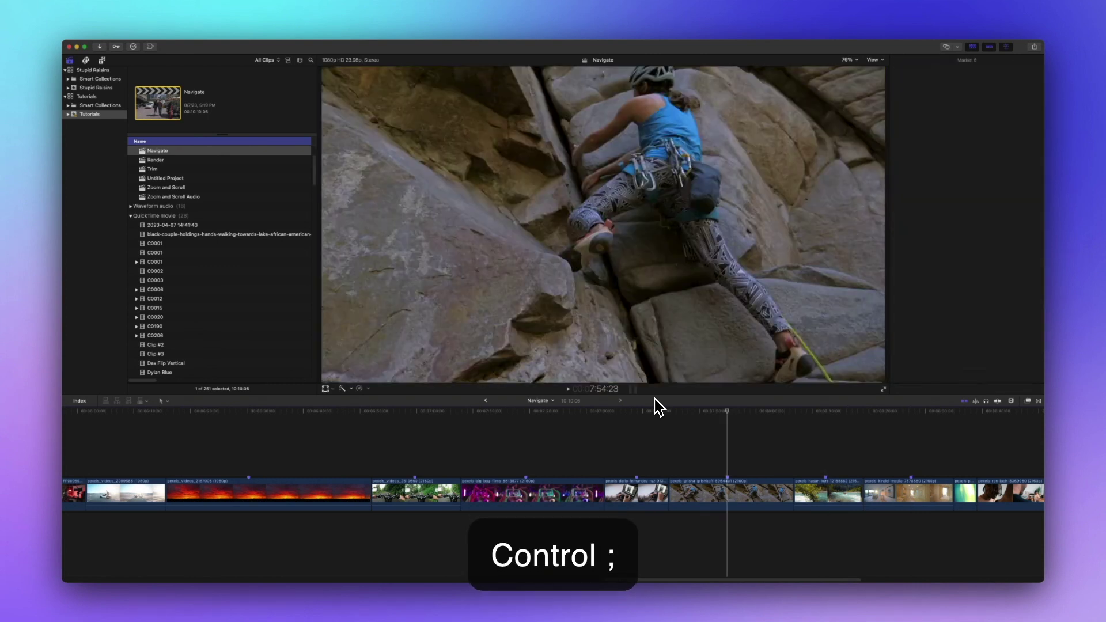
{"action": "key", "text": "ctrl+semicolon"}
{"action": "key", "text": "ctrl+semicolon"}
{"action": "key", "text": "ctrl+semicolon"}
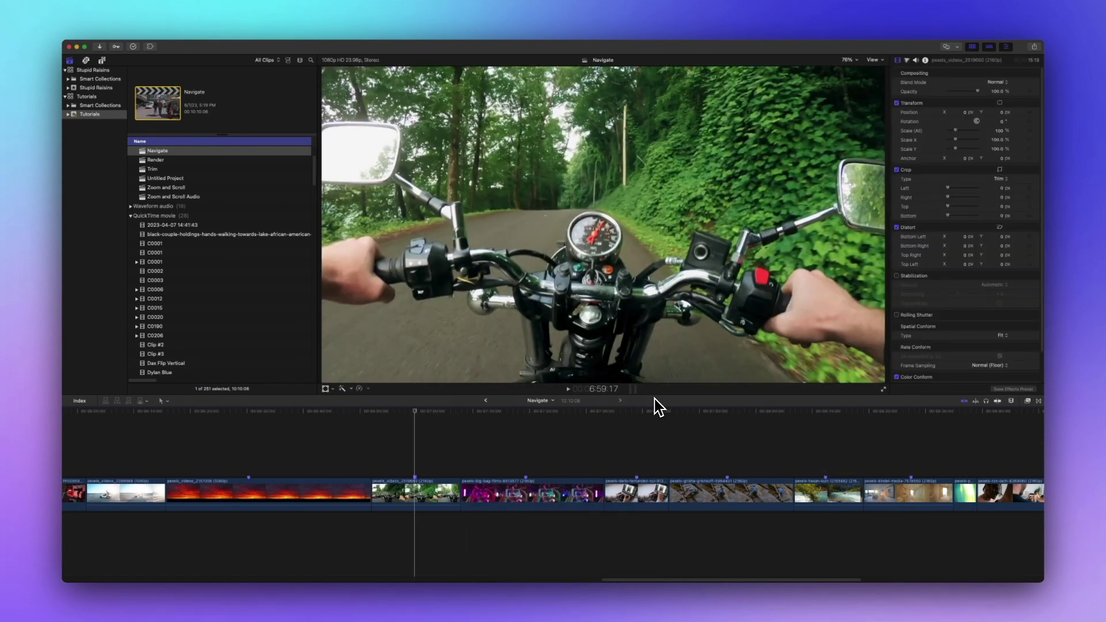
- Zoom out and enter timecode 00:01:24:21 in the dashboard to move the playhead
{"action": "key", "text": "shift+z"}
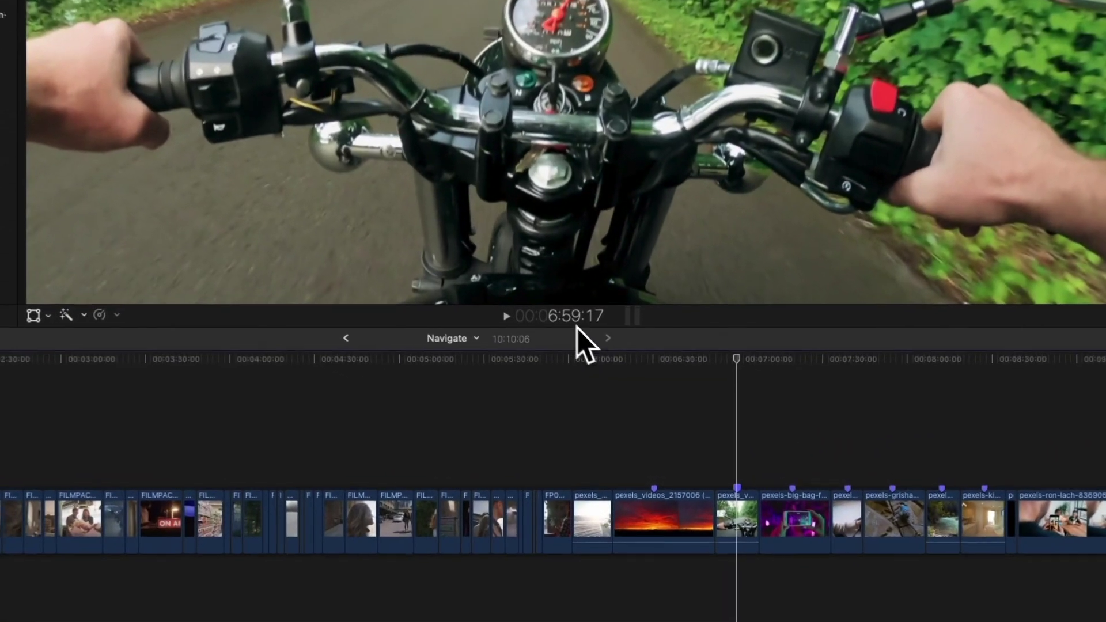
{"action": "left_click", "coordinate": [564, 307]}
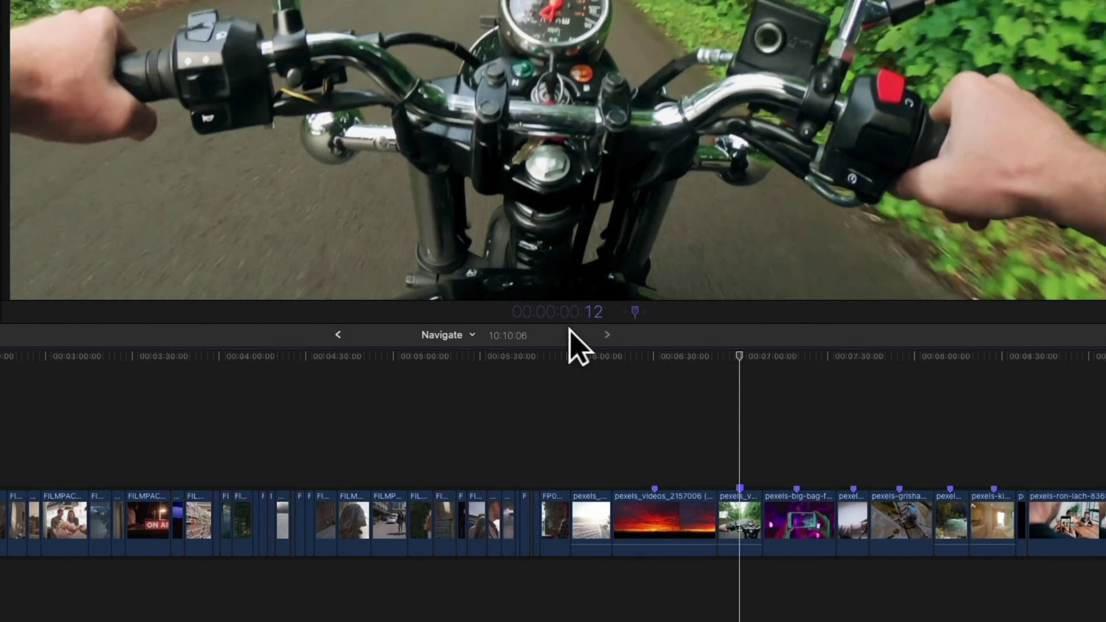
{"action": "key", "text": "Return"}
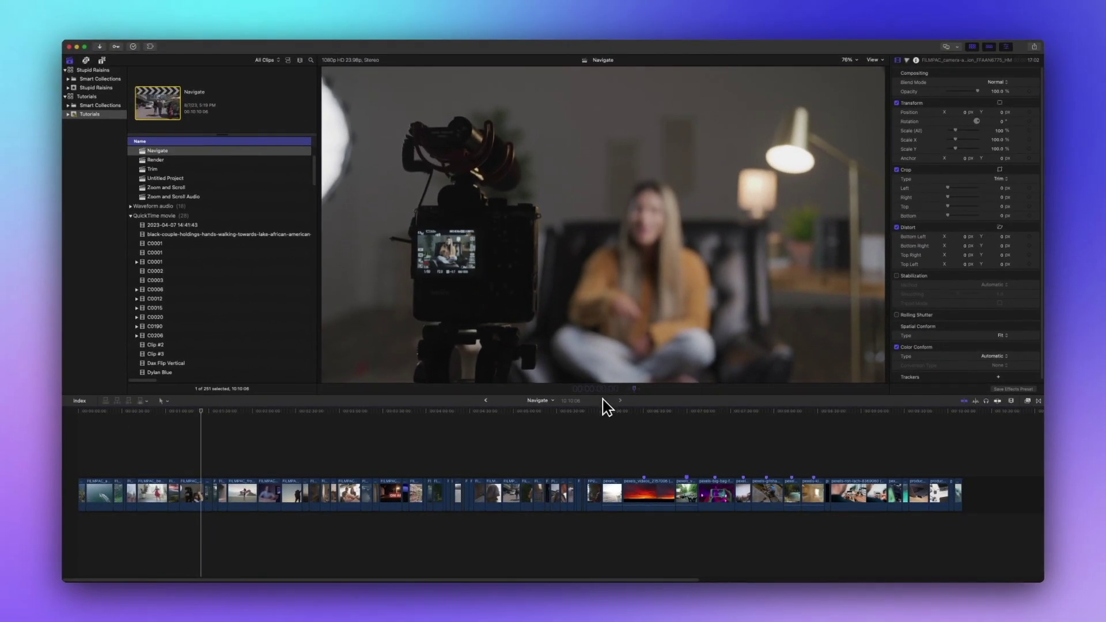
- Move the playhead to 00:02:37:05 by entering the timecode via Control-P
{"action": "key", "text": "ctrl+p"}
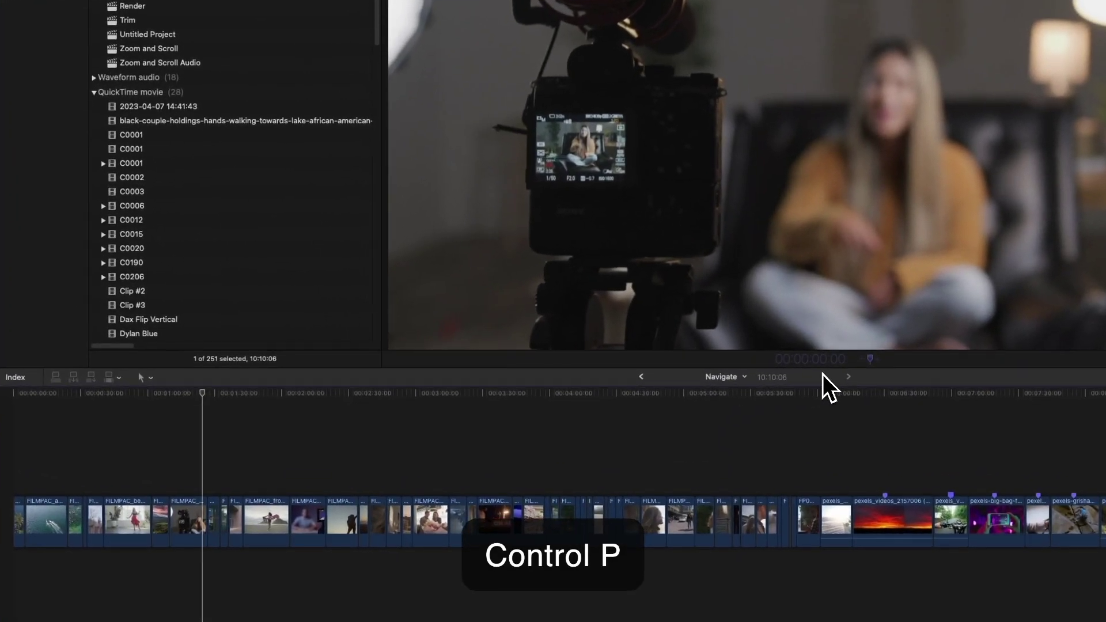
{"action": "type", "text": "2"}
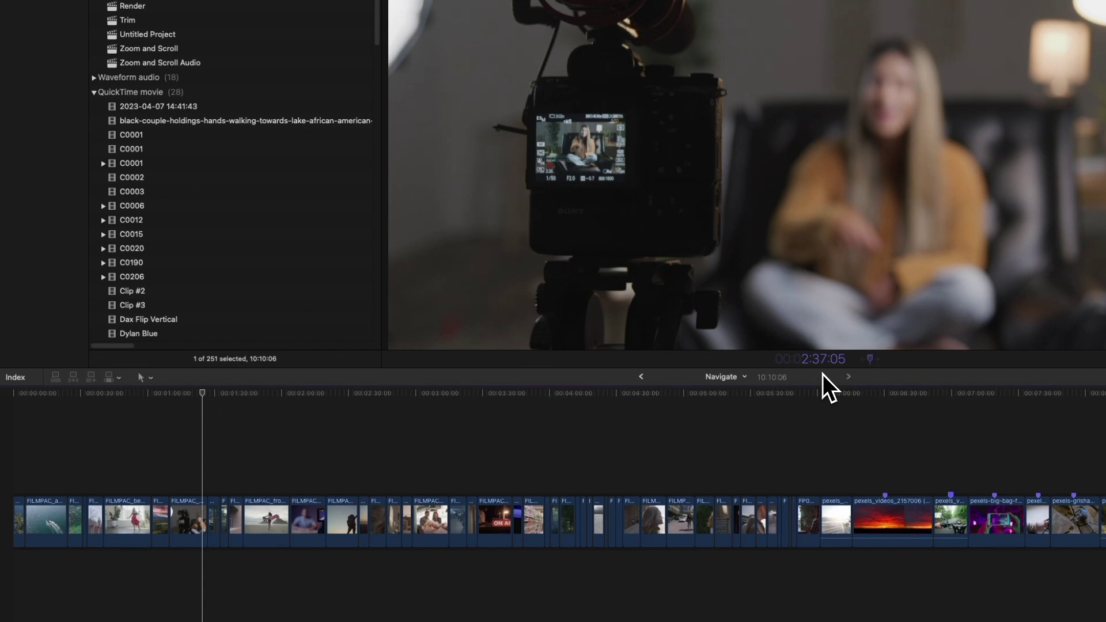
{"action": "key", "text": "Return"}
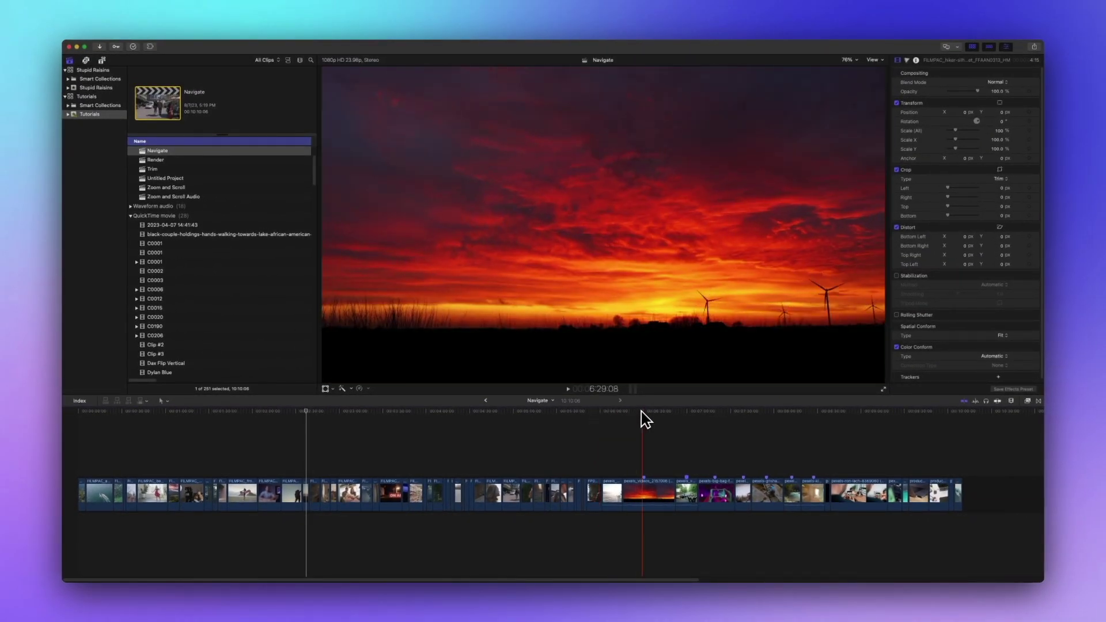
- Place the playhead inside the sunset clip and move it forward 35 seconds
{"action": "left_click", "coordinate": [642, 410]}
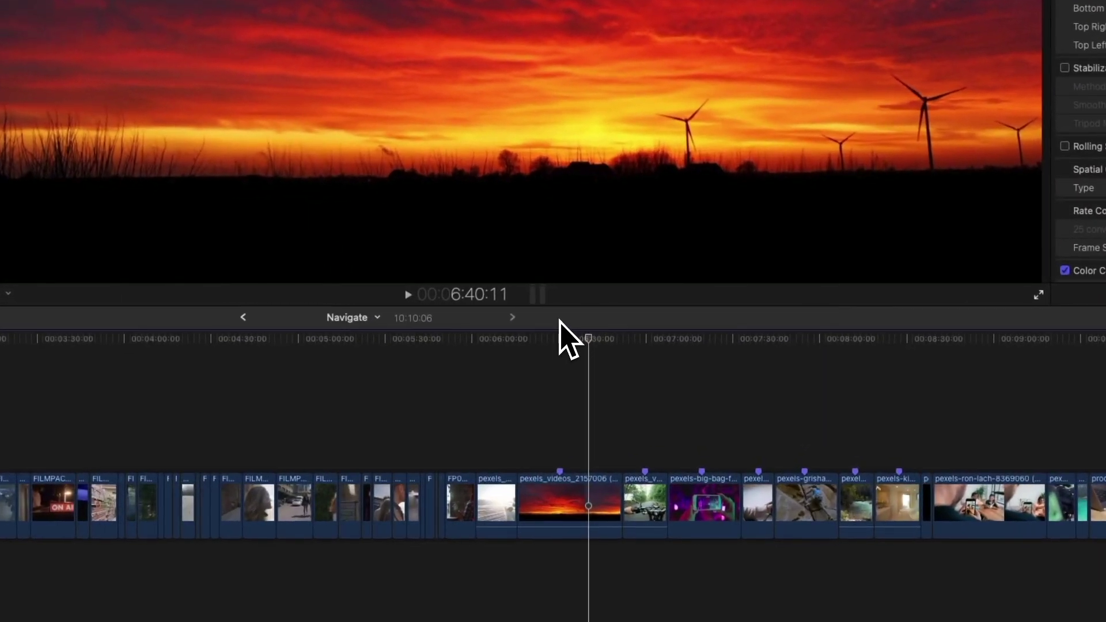
{"action": "key", "text": "plus"}
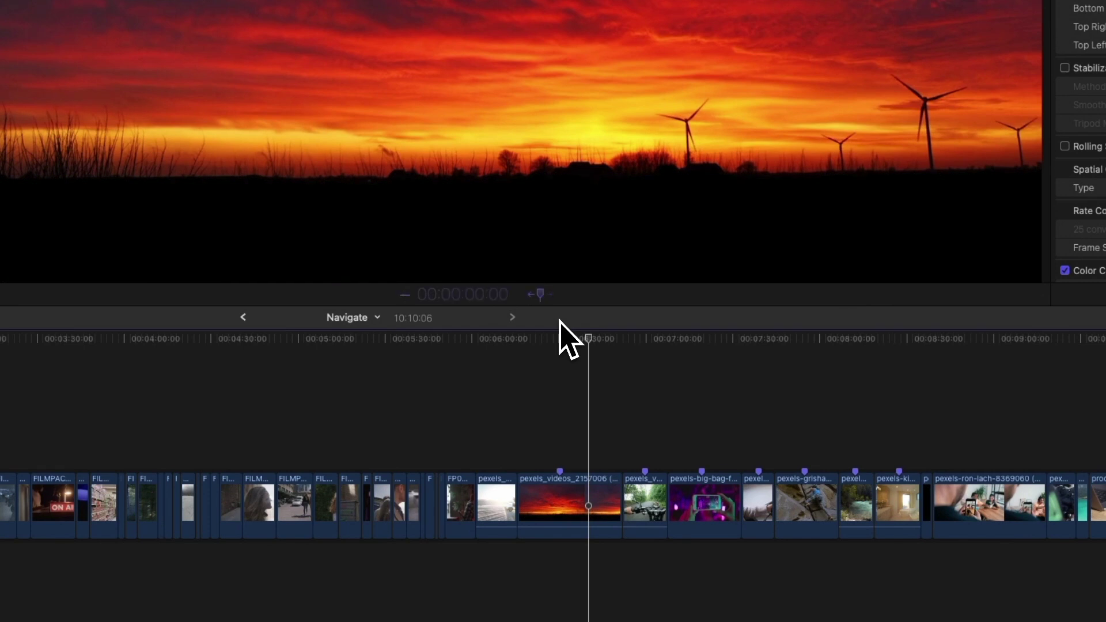
{"action": "key", "text": "minus"}
{"action": "key", "text": "Return"}
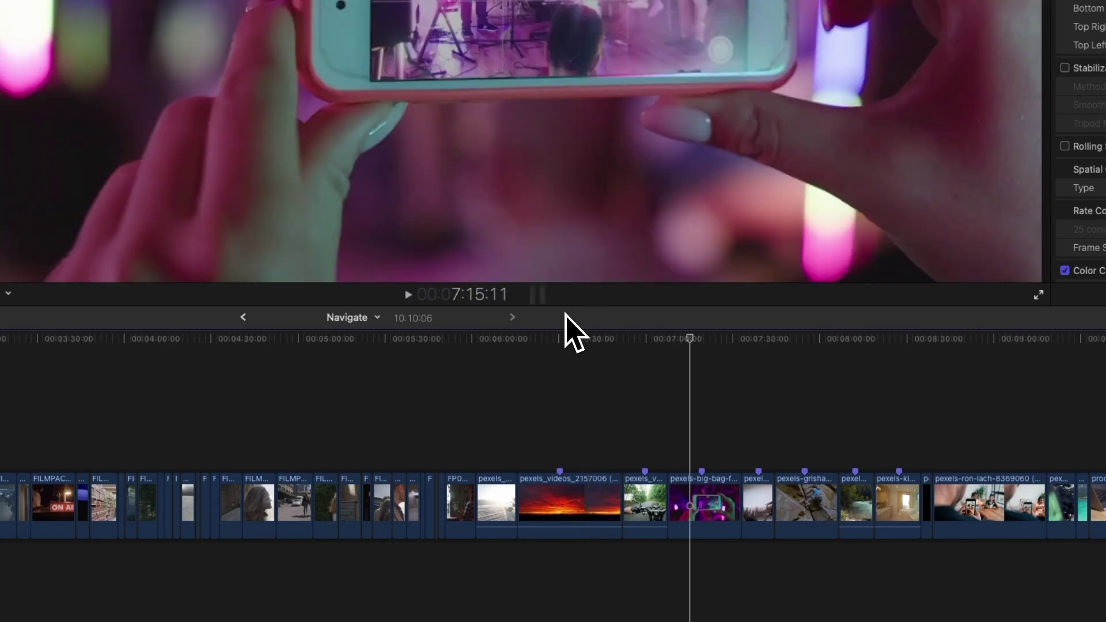
- Move the playhead forward 37 seconds 10 frames, then back the same offset
{"action": "key", "text": "plus"}
{"action": "key", "text": "Return"}
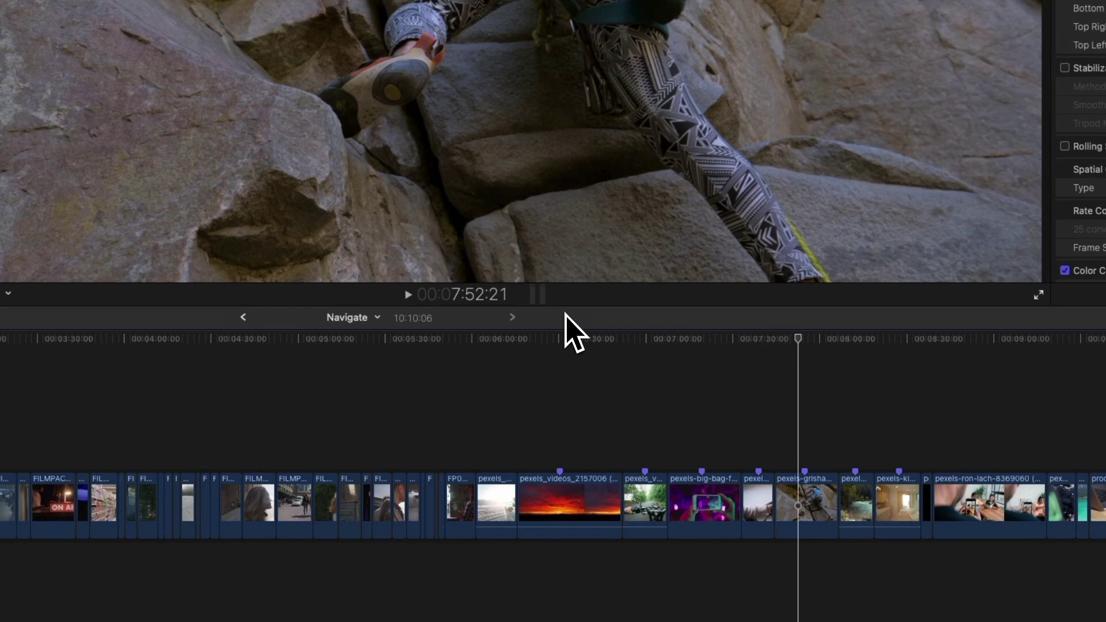
{"action": "key", "text": "minus"}
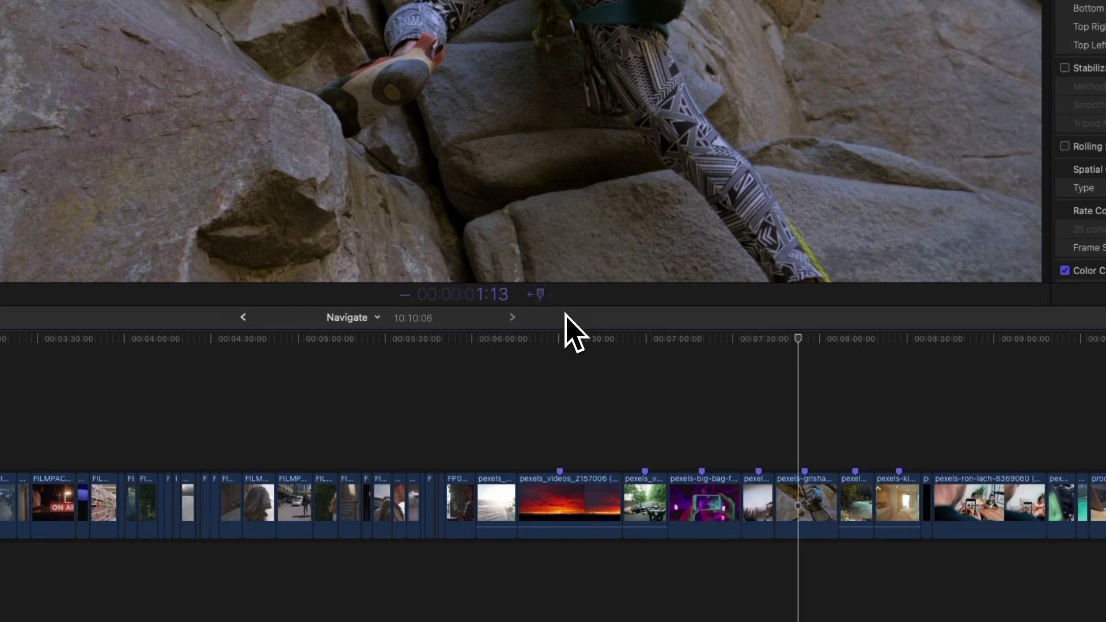
{"action": "key", "text": "Return"}
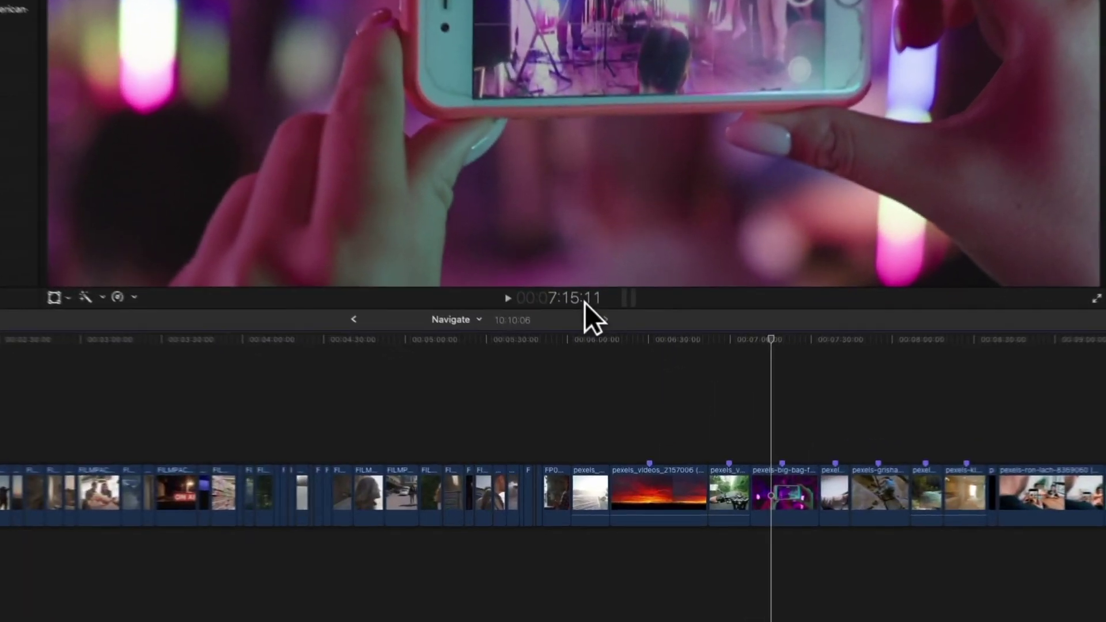
{"action": "left_click", "coordinate": [609, 388]}
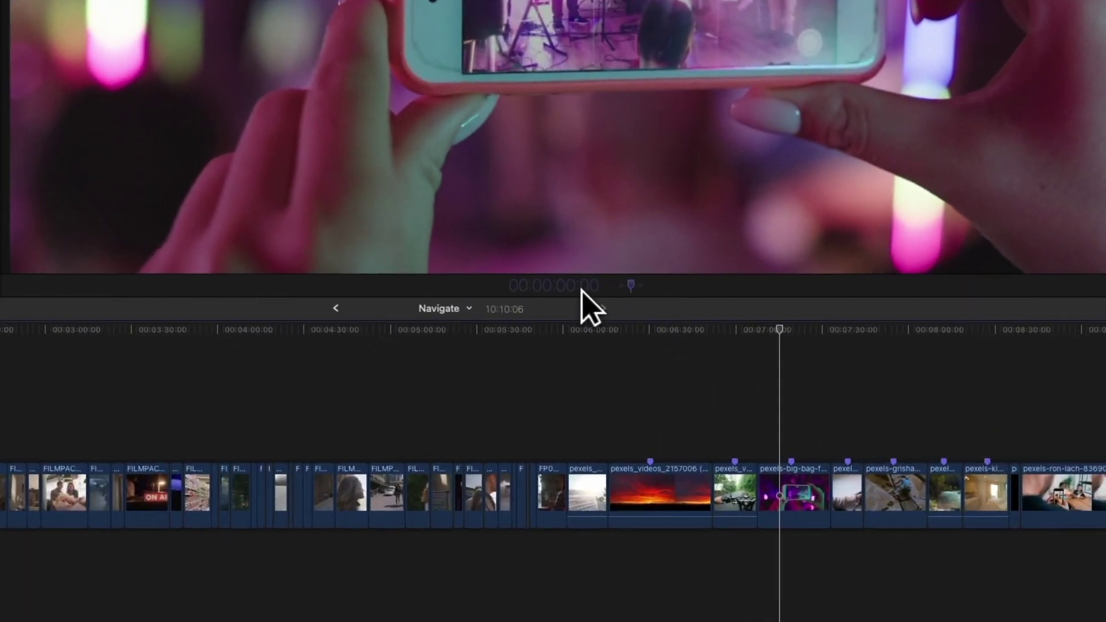
{"action": "type", "text": "10"}
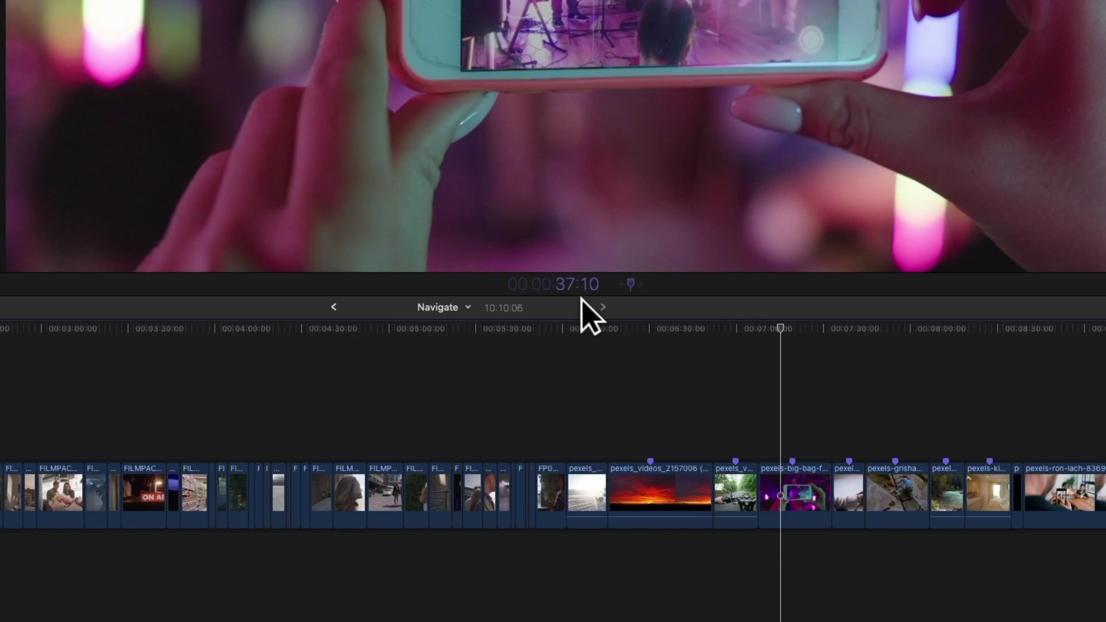
{"action": "key", "text": "Escape"}
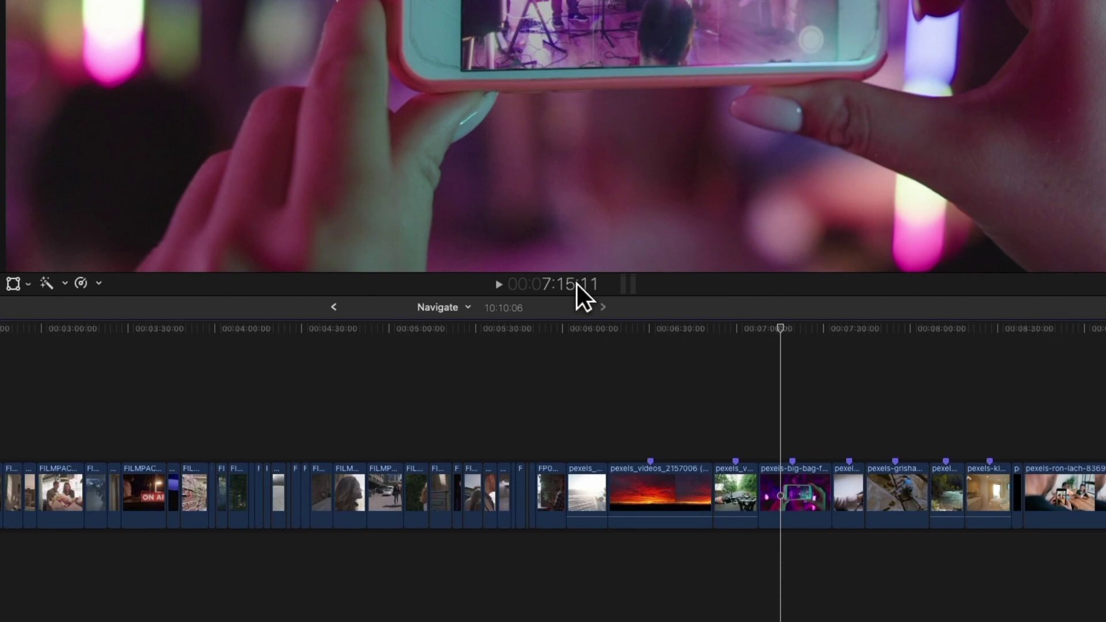
{"action": "left_click", "coordinate": [576, 283]}
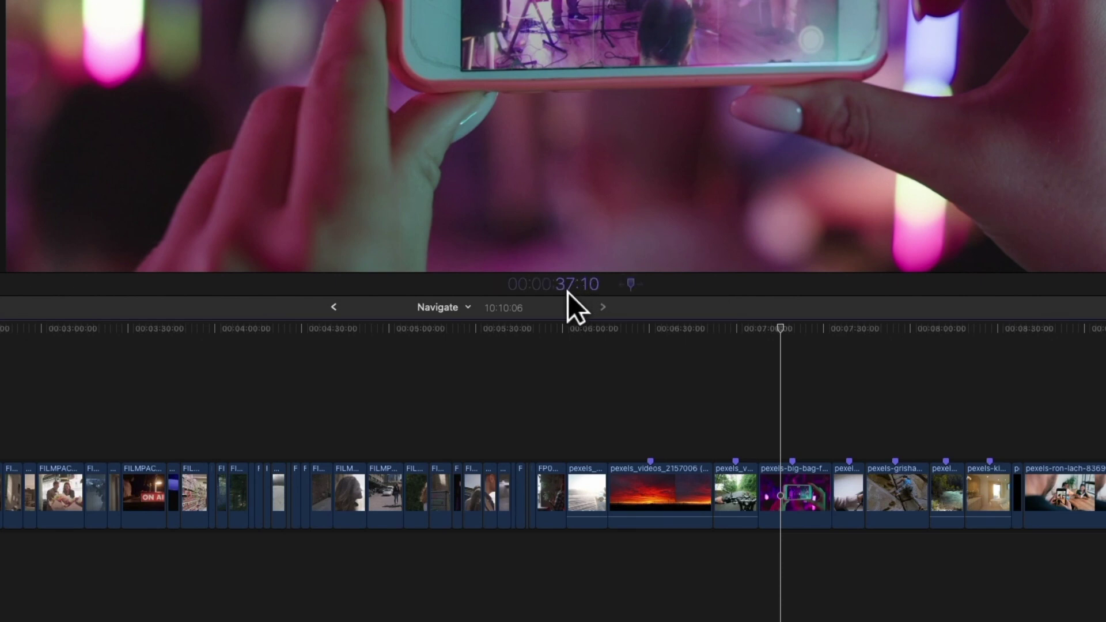
{"action": "key", "text": "Escape"}
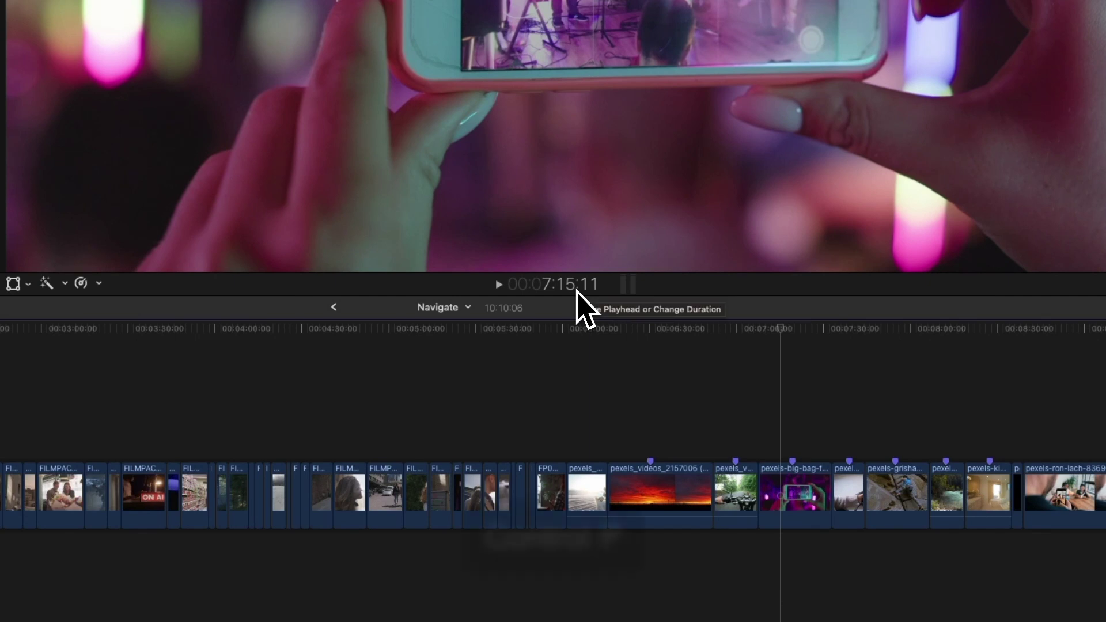
- Enter timecode 00:00:37:00 with Control-P to land on the jogging-woman clip
{"action": "key", "text": "ctrl+p"}
{"action": "type", "text": "113"}
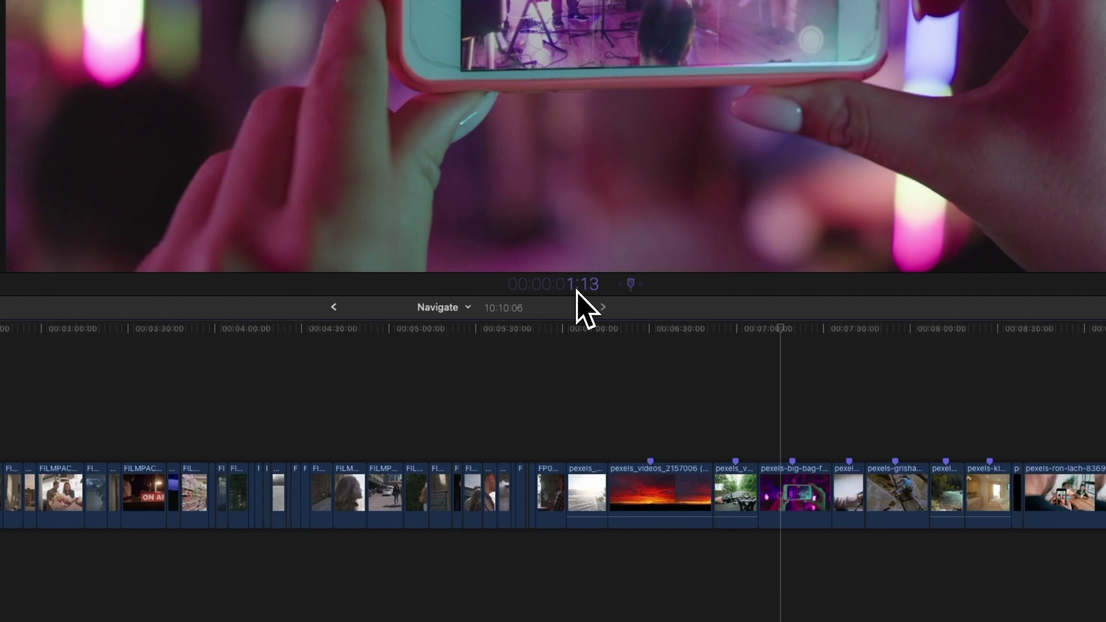
{"action": "key", "text": "Return"}
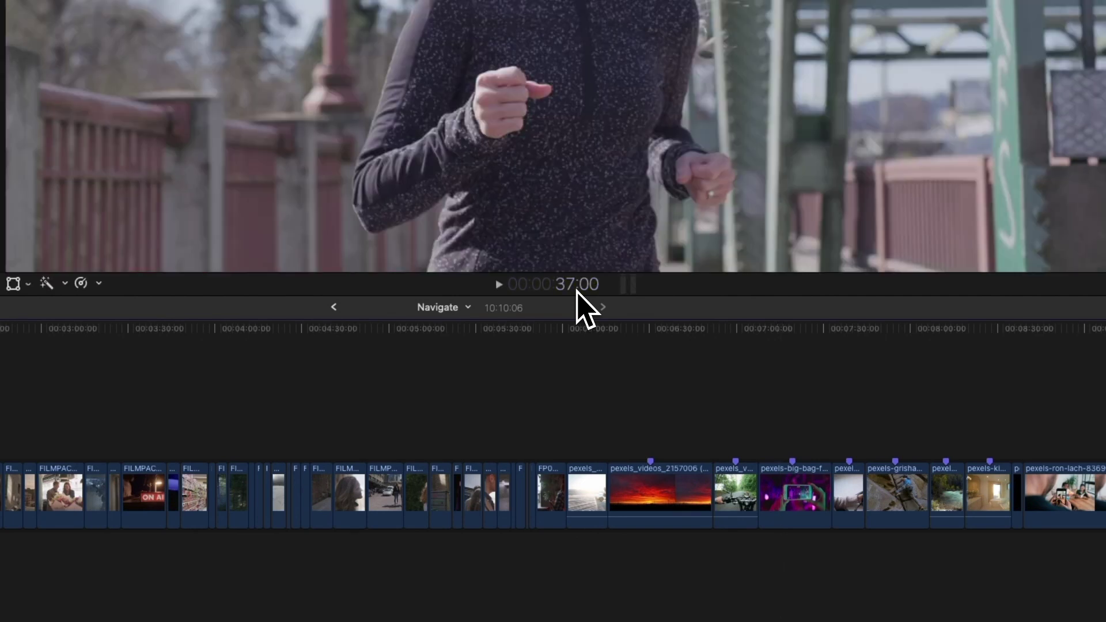